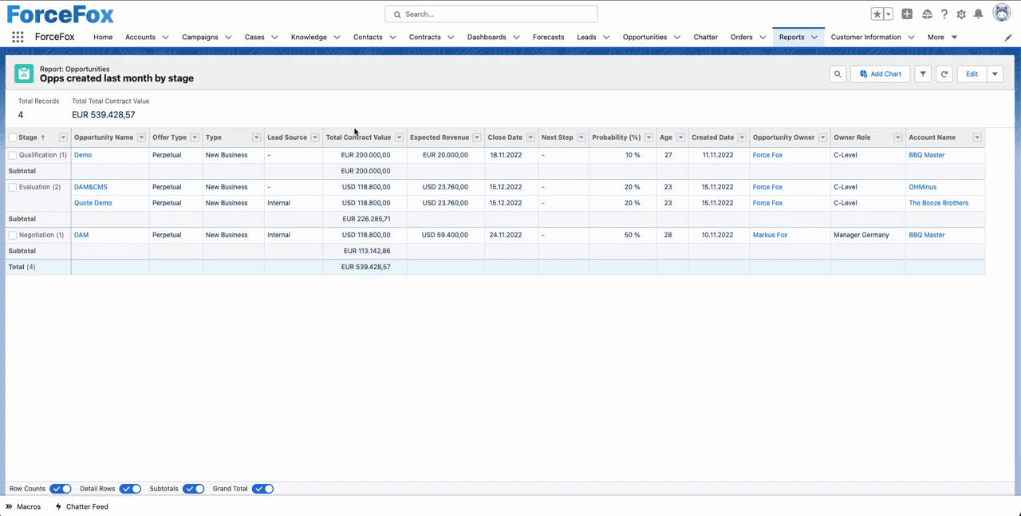
Create a new report folder labelled OppSnapshot.
left_click(790, 40)
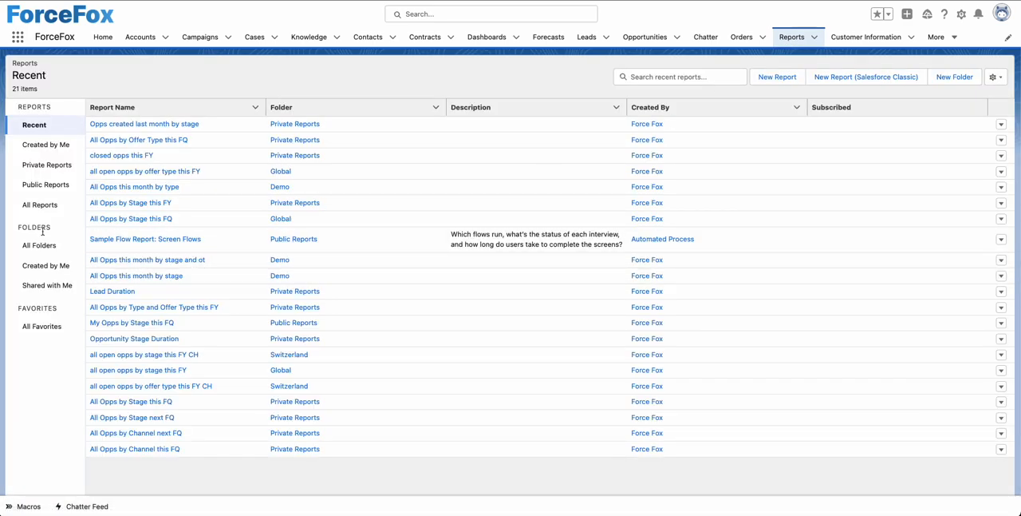
left_click(36, 245)
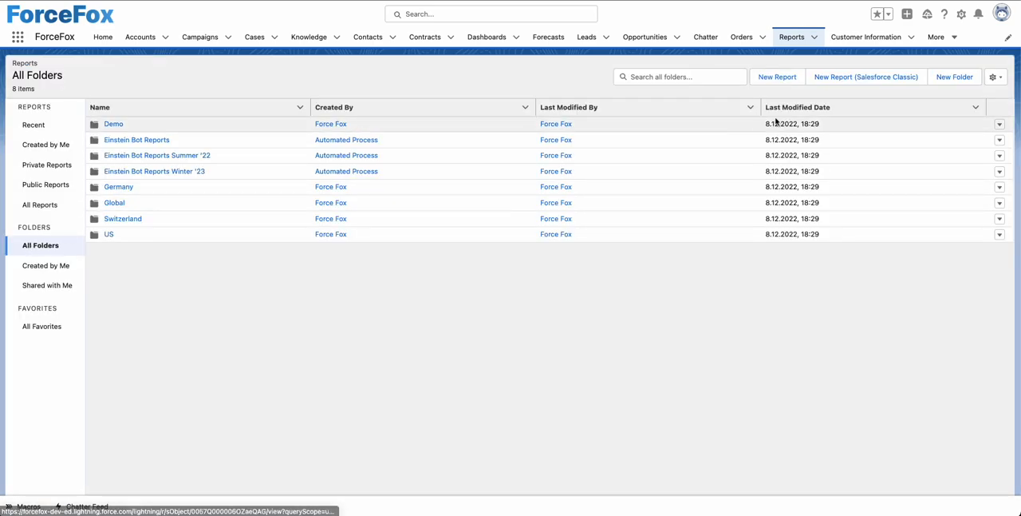
left_click(950, 77)
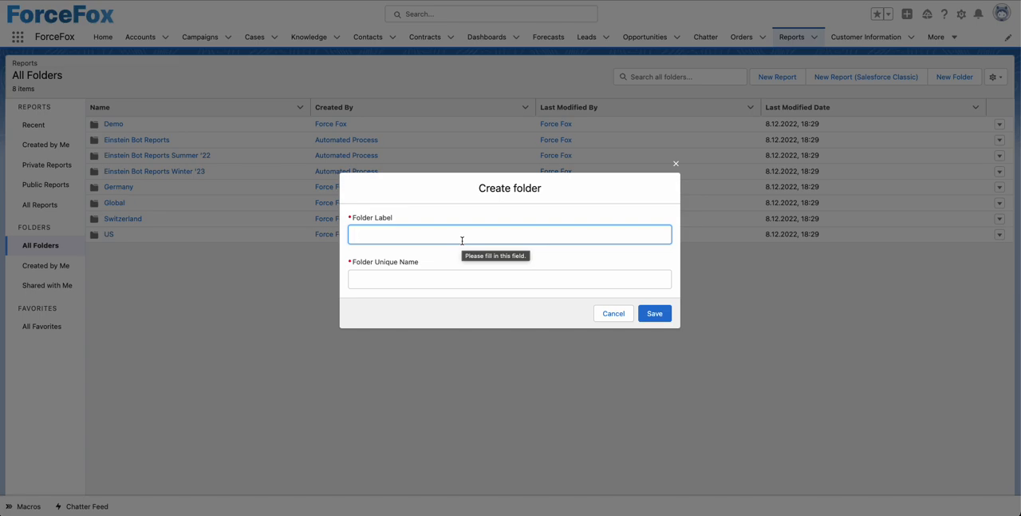
type("OppSnapshot")
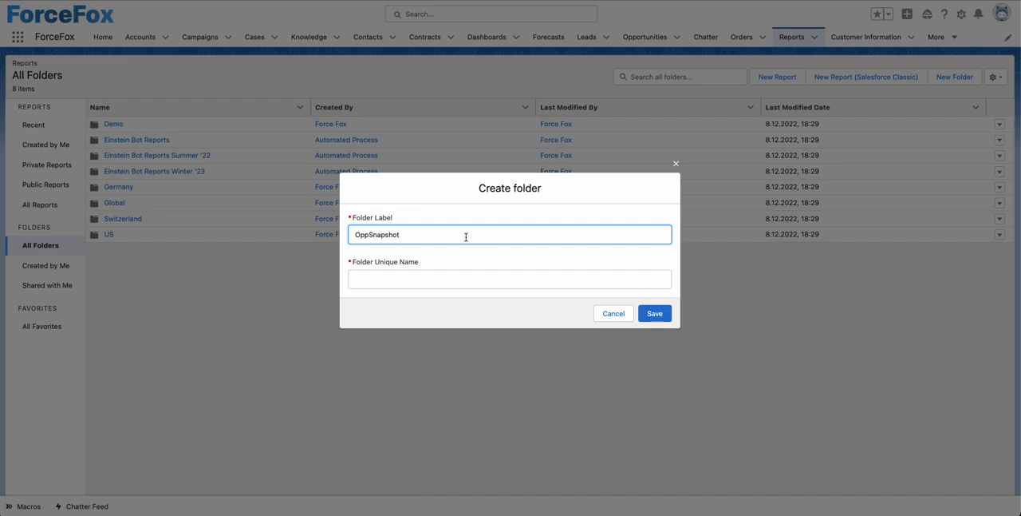
left_click(486, 260)
left_click(640, 318)
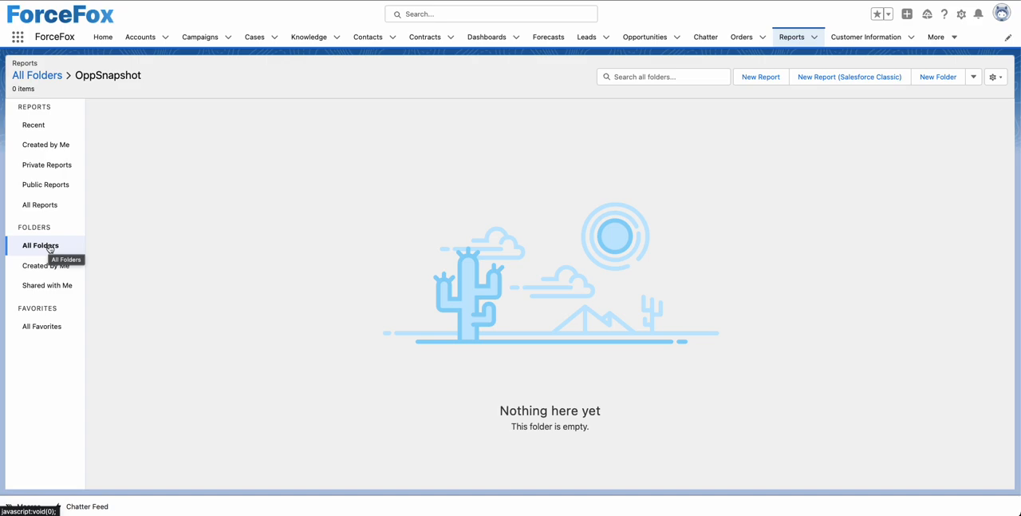
Start a new report in the OppSnapshot folder using the standard Opportunities report type.
left_click(762, 77)
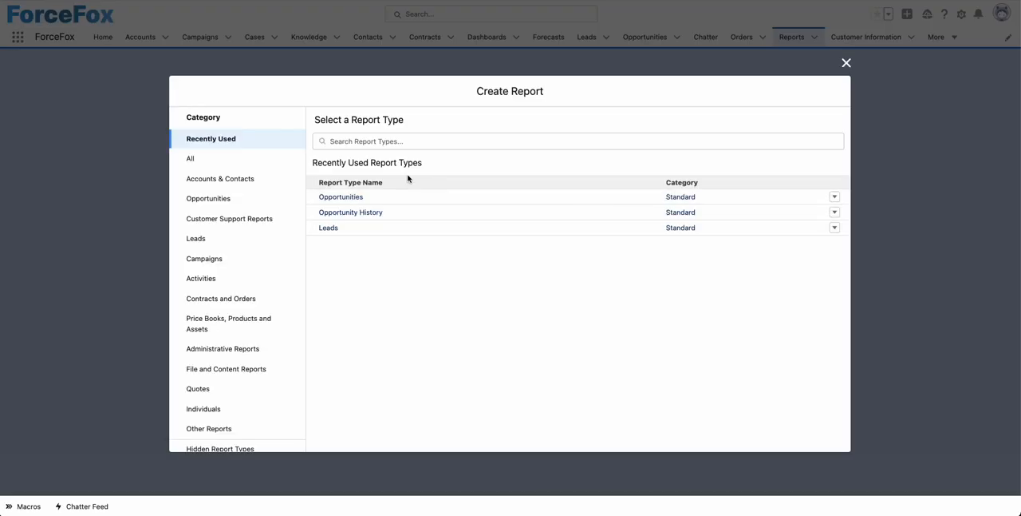
left_click(202, 200)
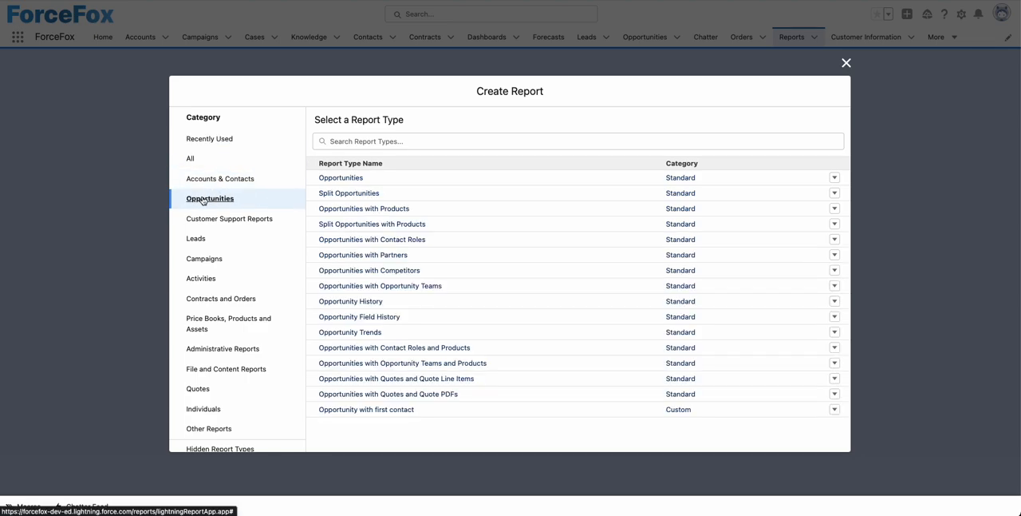
left_click(338, 177)
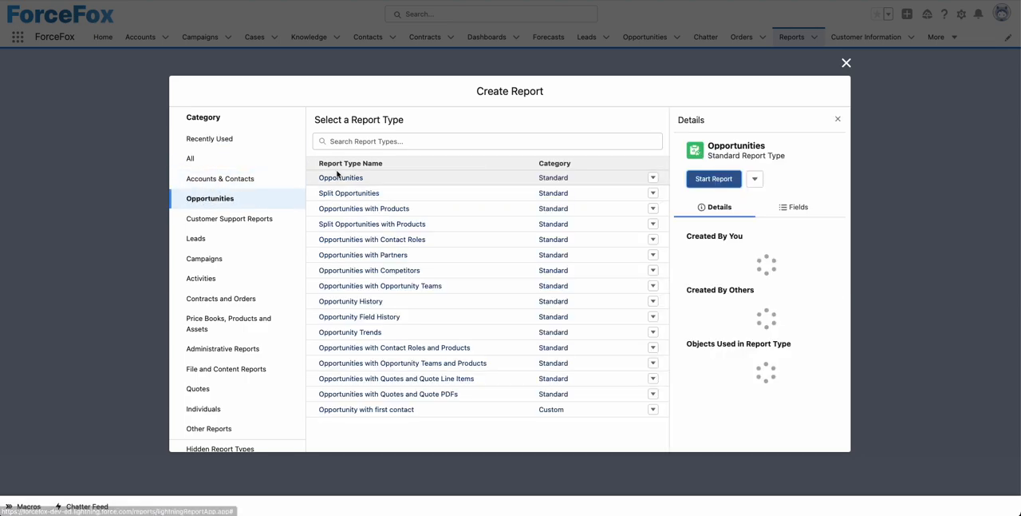
left_click(718, 183)
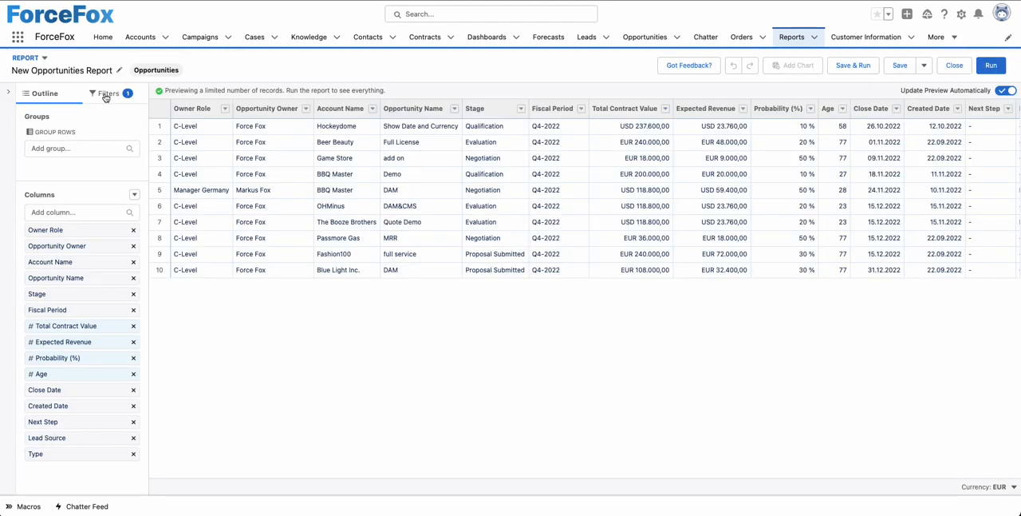
Set the report's Close Date filter range to All Time.
left_click(104, 95)
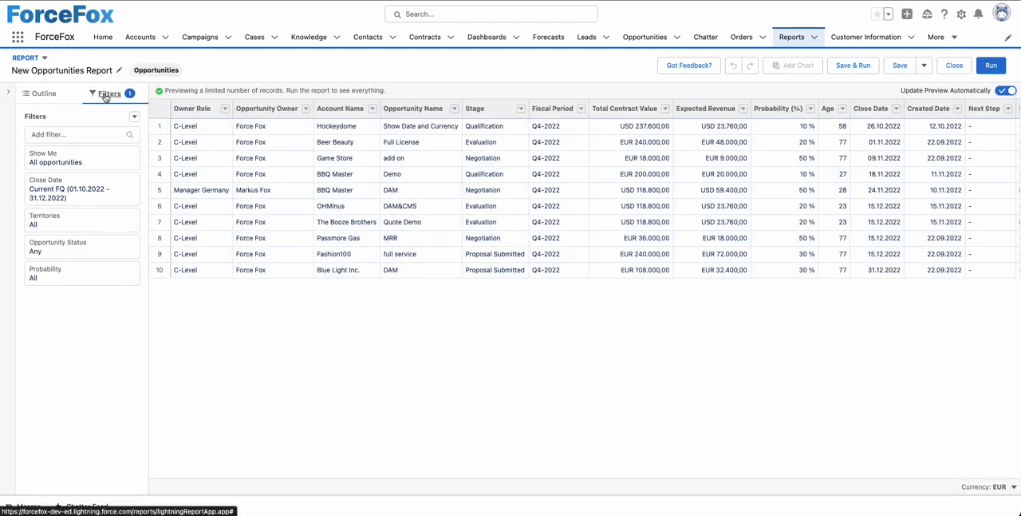
left_click(68, 186)
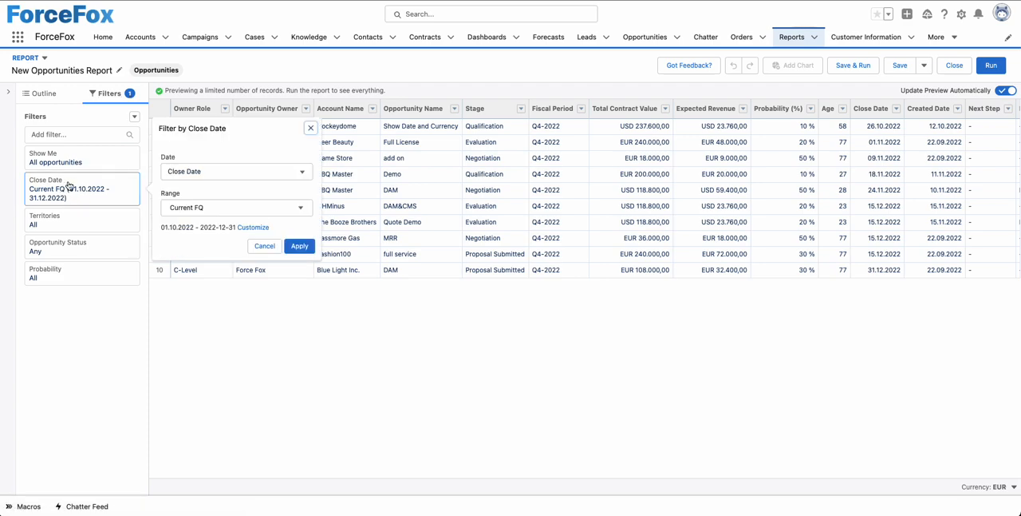
left_click(268, 210)
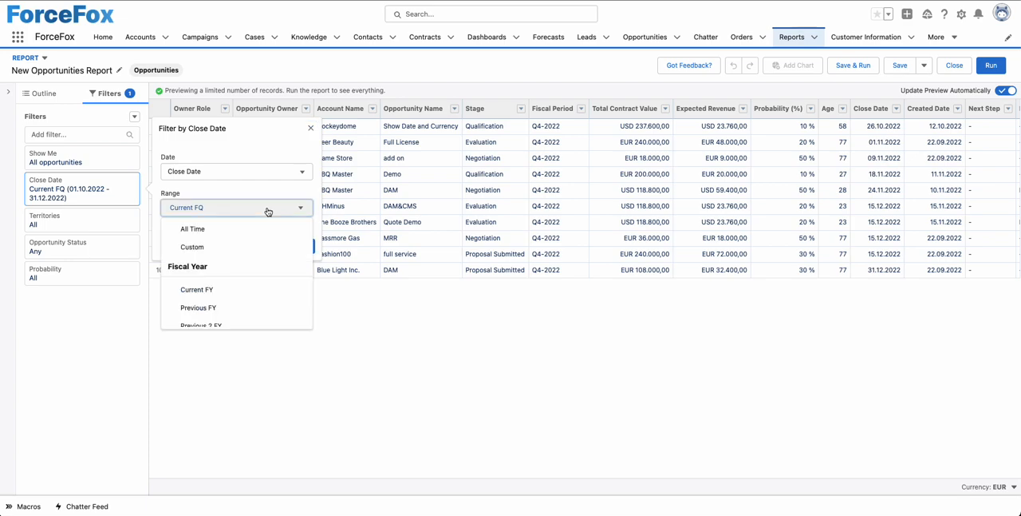
left_click(236, 230)
left_click(300, 247)
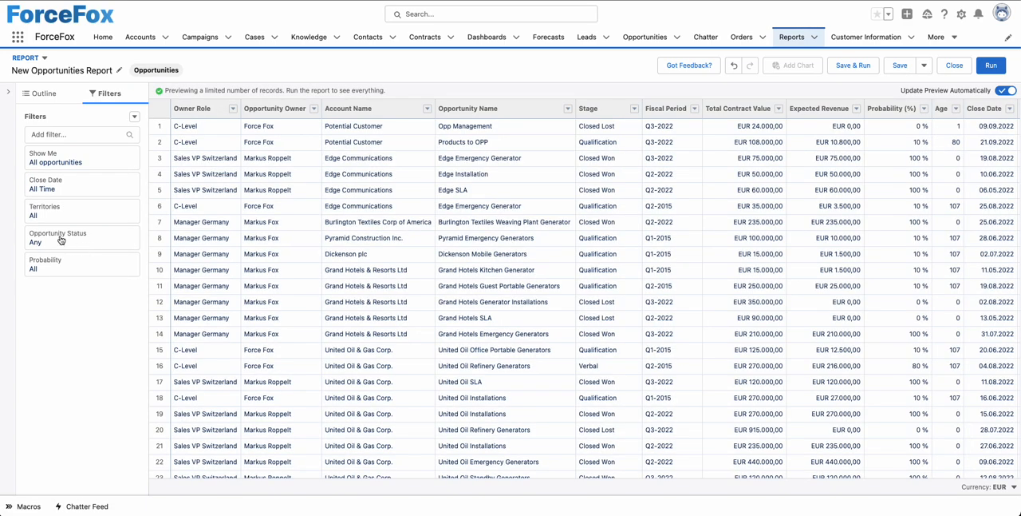
Set the report's Opportunity Status filter to Open.
left_click(60, 239)
left_click(259, 250)
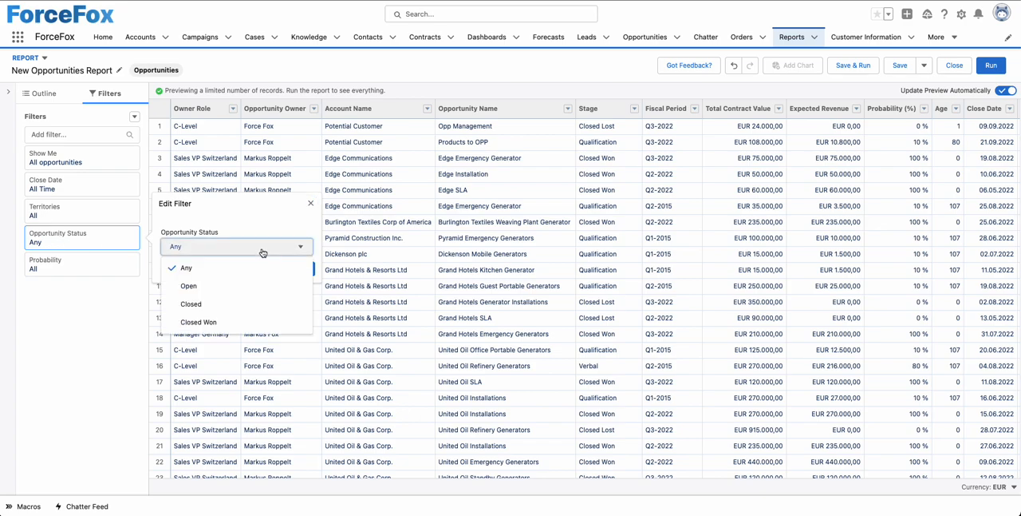
left_click(221, 285)
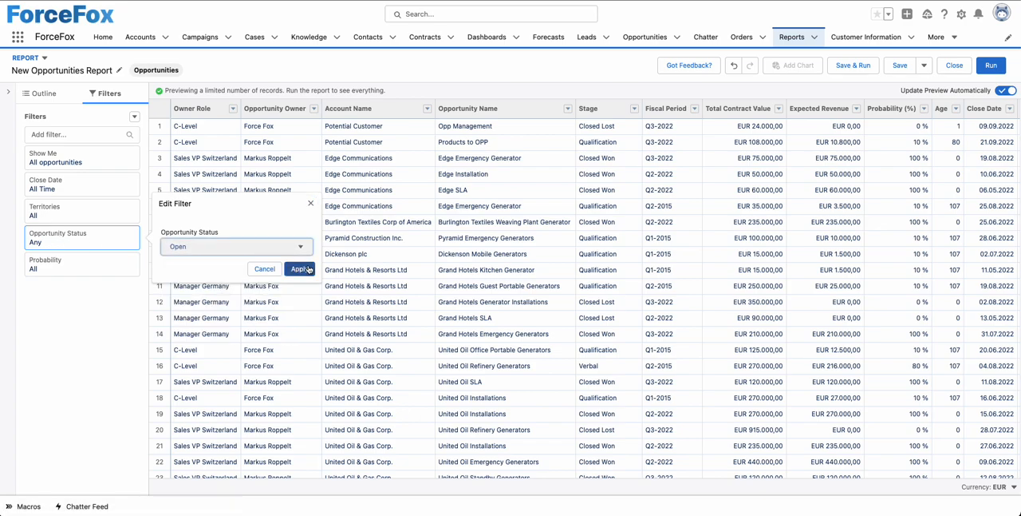
left_click(303, 268)
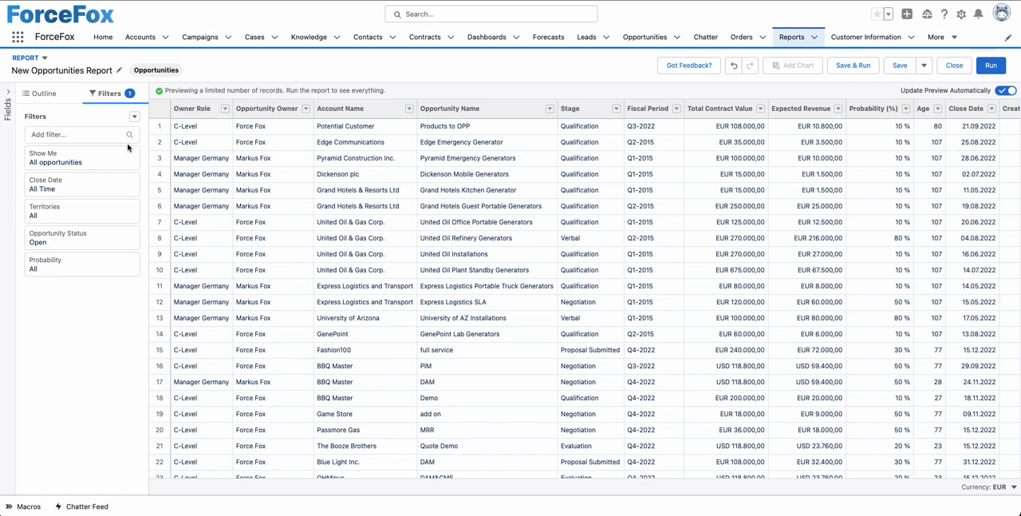
Remove the Owner Role, Fiscal Period, Expected Revenue, Probability (%), Age, Created Date, Next Step, Lead Source and Type columns from the report.
left_click(42, 94)
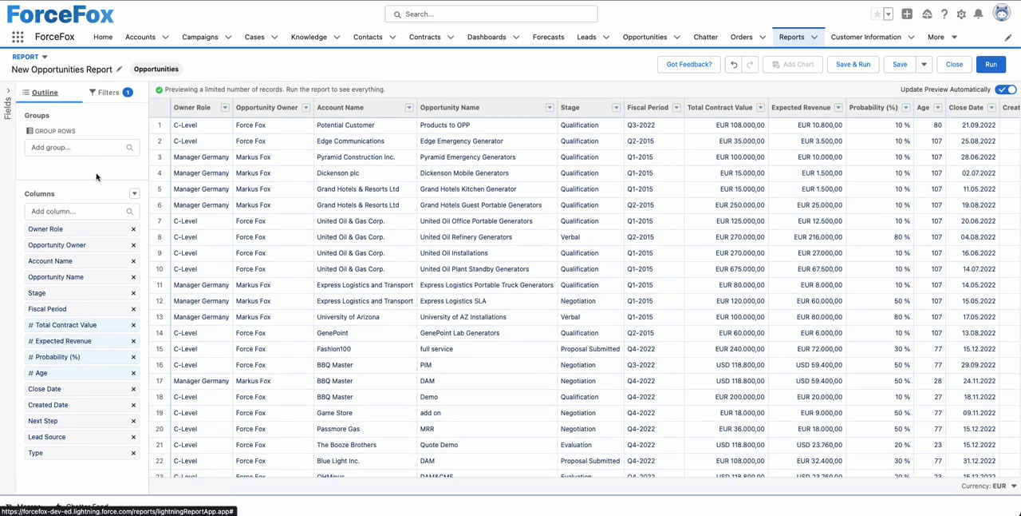
left_click(134, 233)
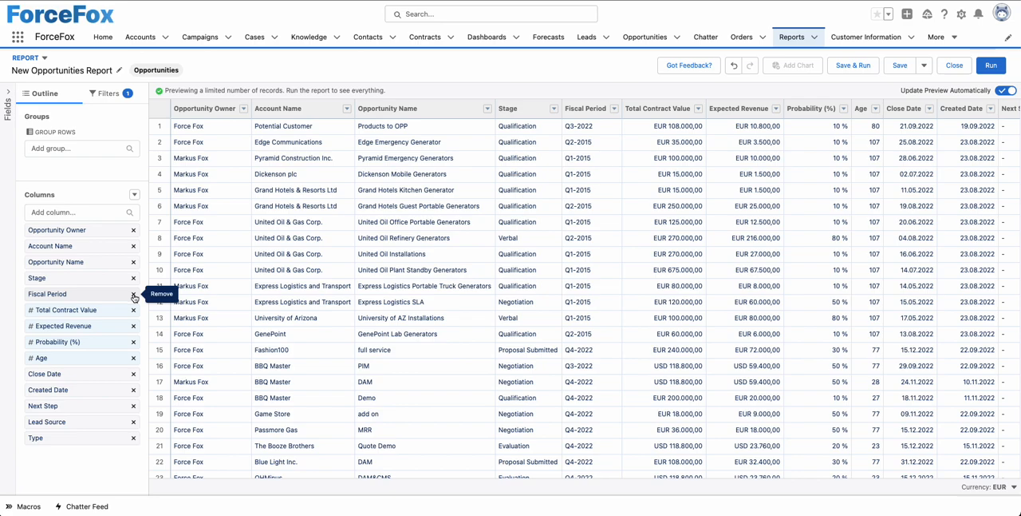
left_click(134, 296)
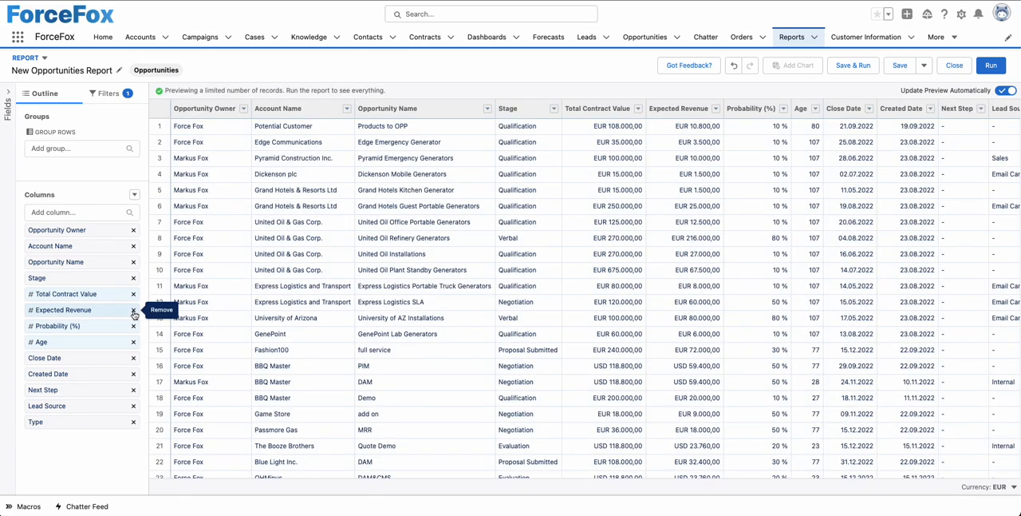
left_click(134, 311)
left_click(134, 311)
left_click(134, 311)
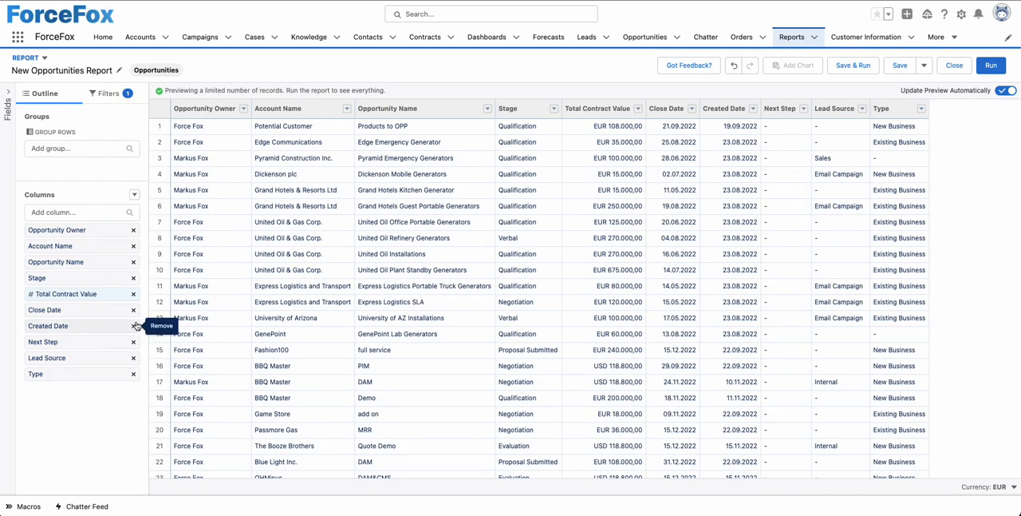
left_click(134, 323)
left_click(134, 326)
left_click(135, 326)
left_click(134, 327)
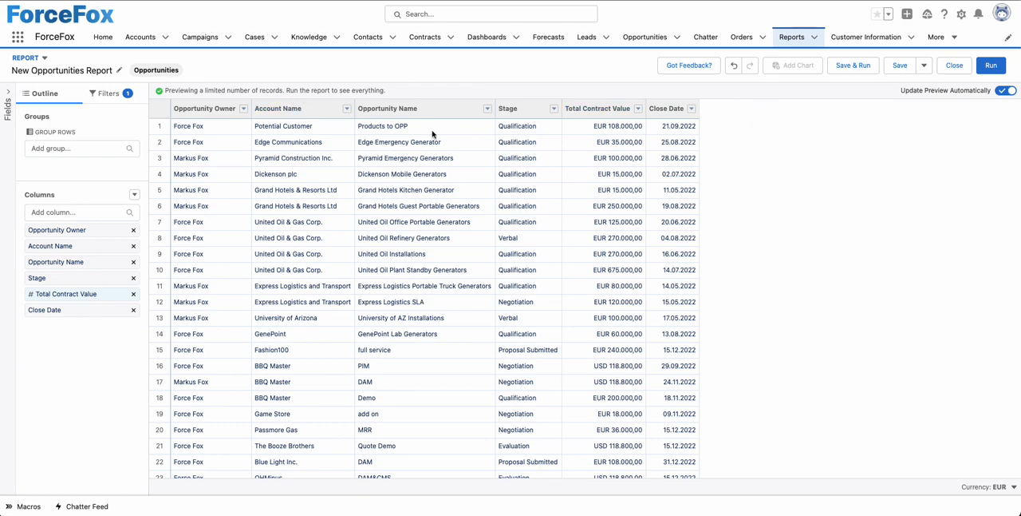
Start saving the report and name it OppSnapshot.
left_click(901, 65)
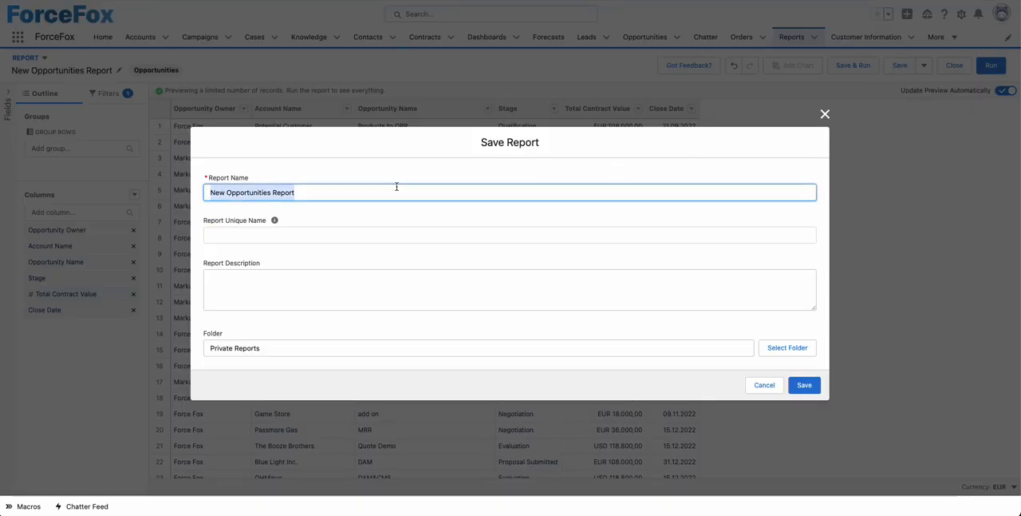
key("BackSpace")
type("Opp")
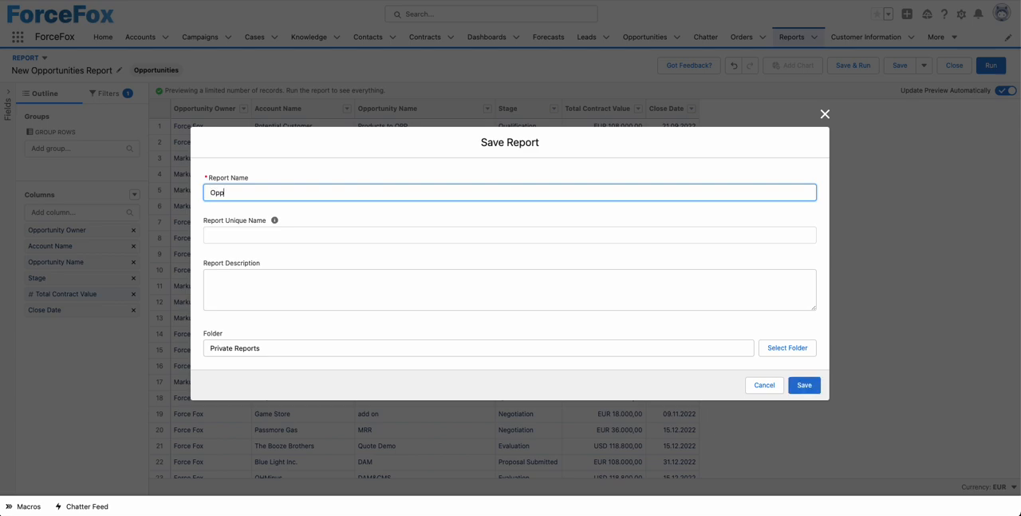
type("Sna")
type("pshot")
left_click(433, 216)
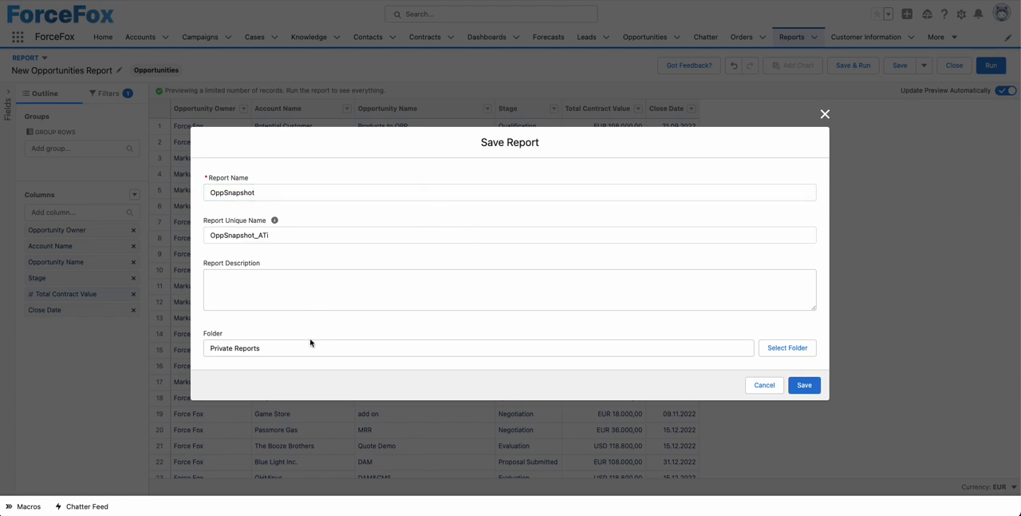
Choose the OppSnapshot folder as the report's location and save the report.
left_click(774, 348)
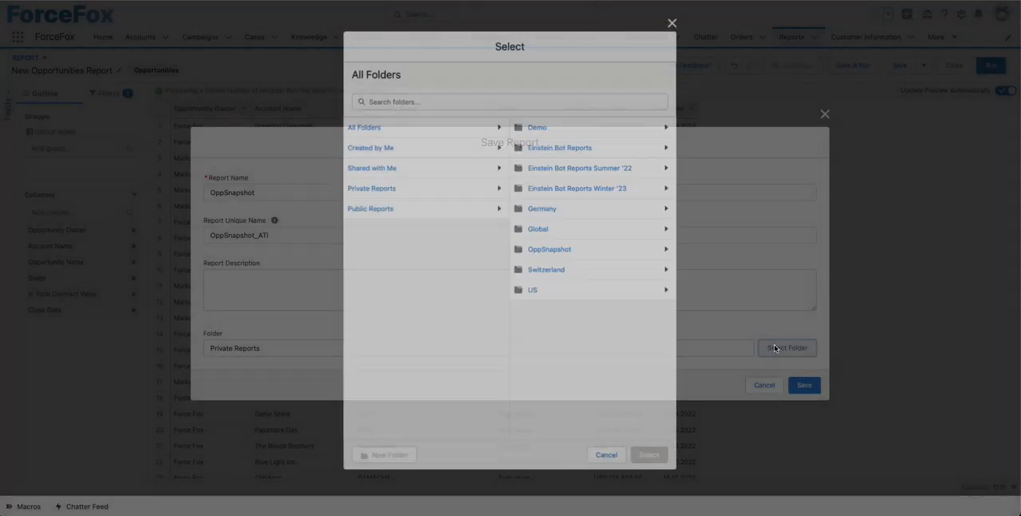
left_click(563, 249)
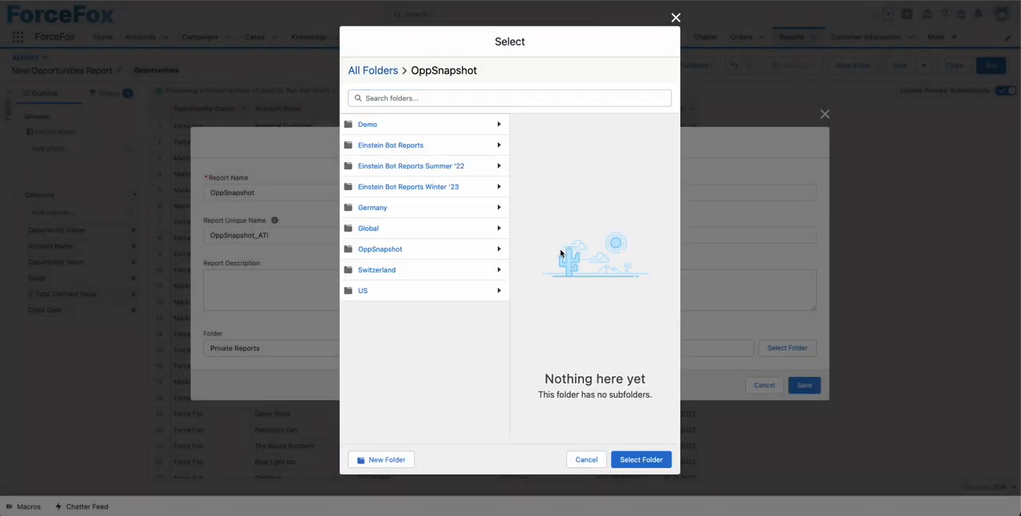
left_click(631, 460)
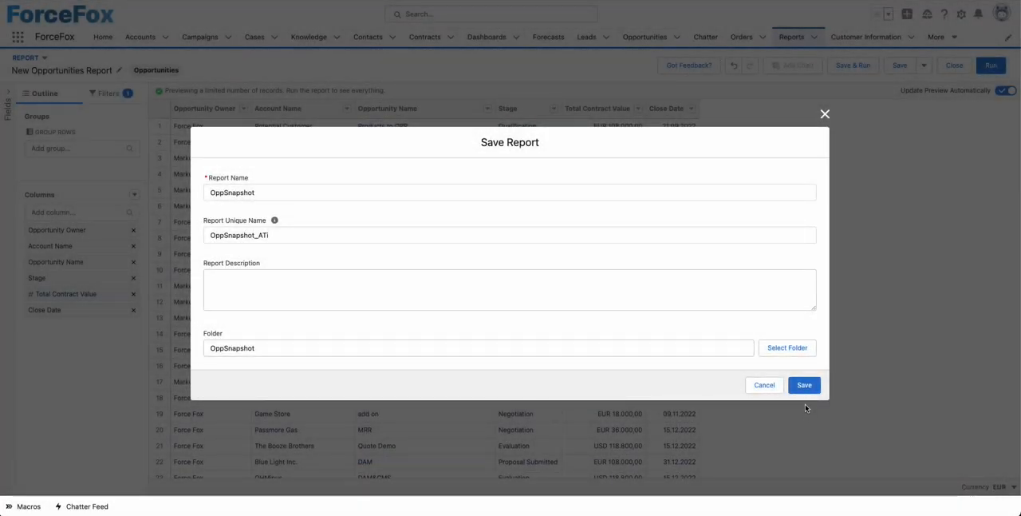
left_click(805, 386)
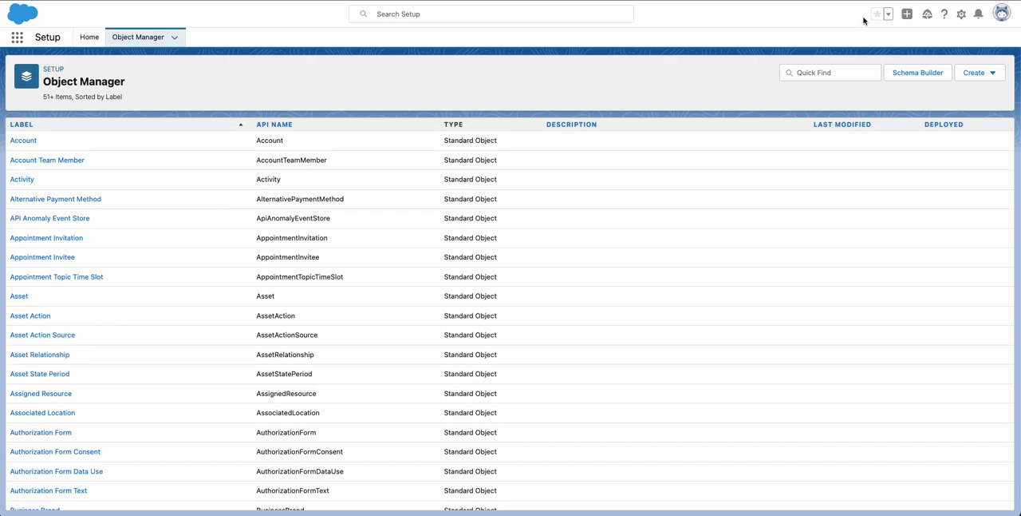
Start a new custom object in Setup's Object Manager and label it OppSnapshot.
left_click(992, 74)
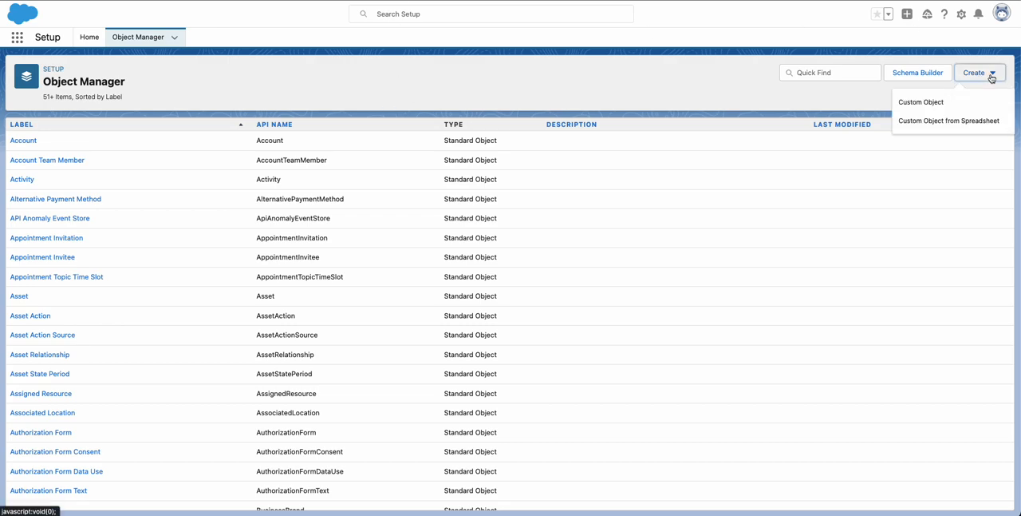
left_click(930, 102)
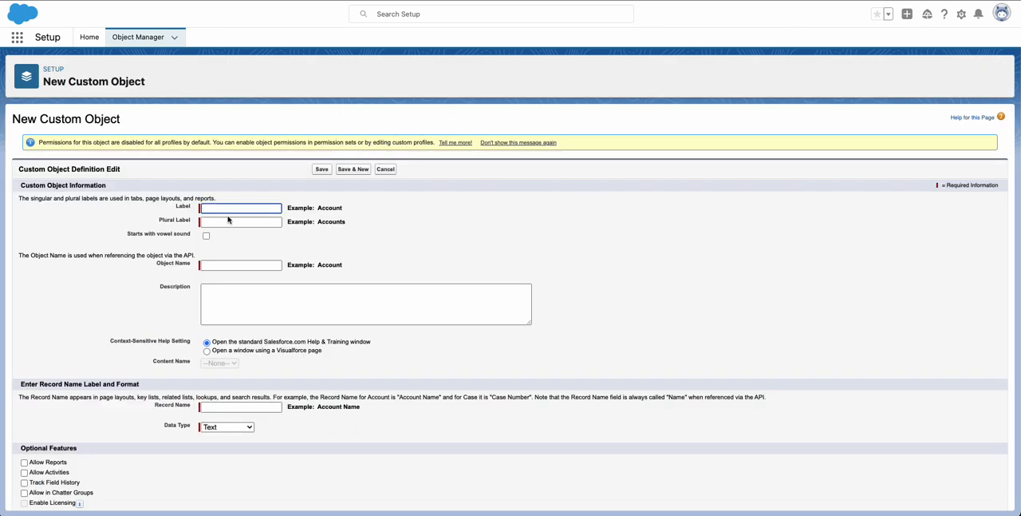
type("OppSnapshot")
left_click(334, 241)
Enable Allow Reports among the new custom object's optional features.
scroll(349, 222, "down", 1)
scroll(348, 222, "down", 5)
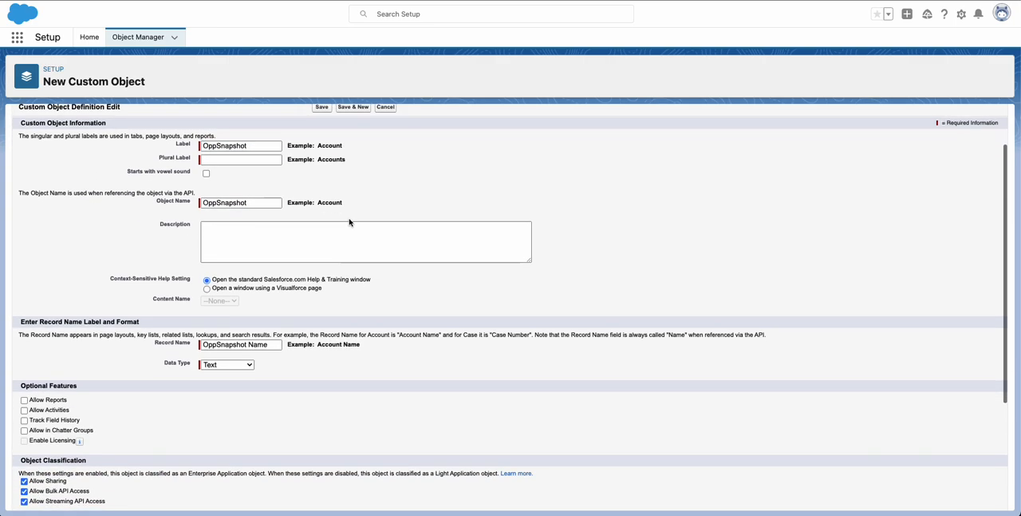
left_click(25, 279)
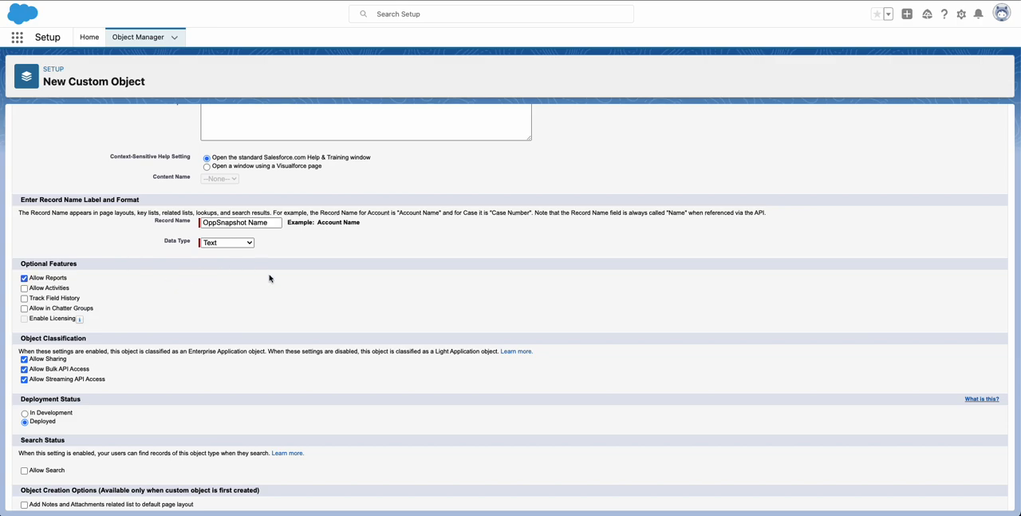
Set the record name's data type to Auto Number for the new custom object.
scroll(291, 293, "up", 2)
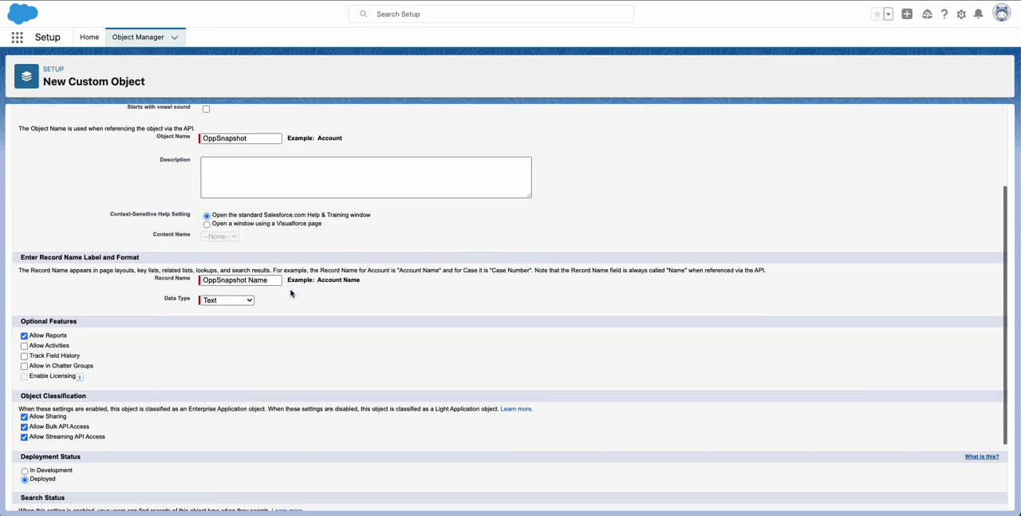
left_click(249, 300)
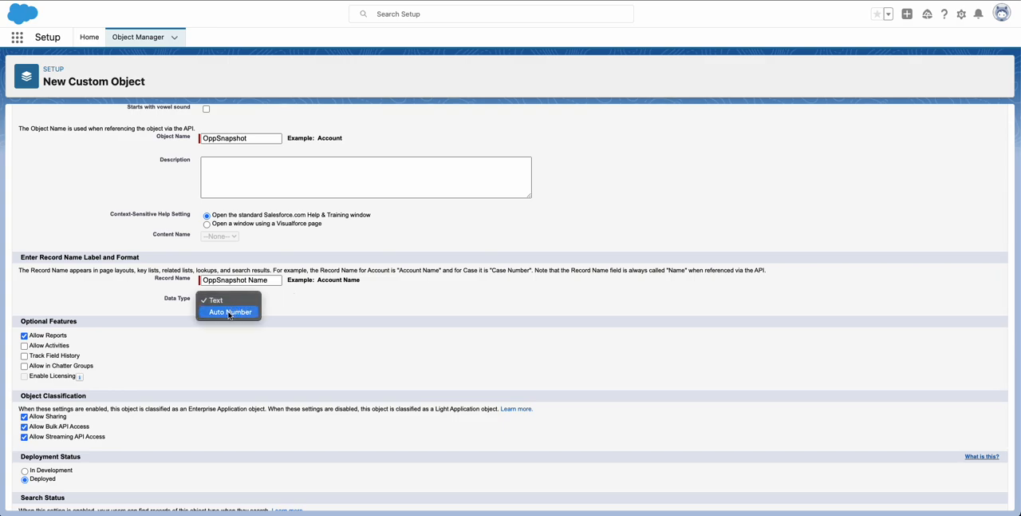
left_click(229, 312)
Set the auto number's display format to OppSnap{00000} and its starting number to 1.
left_click(220, 312)
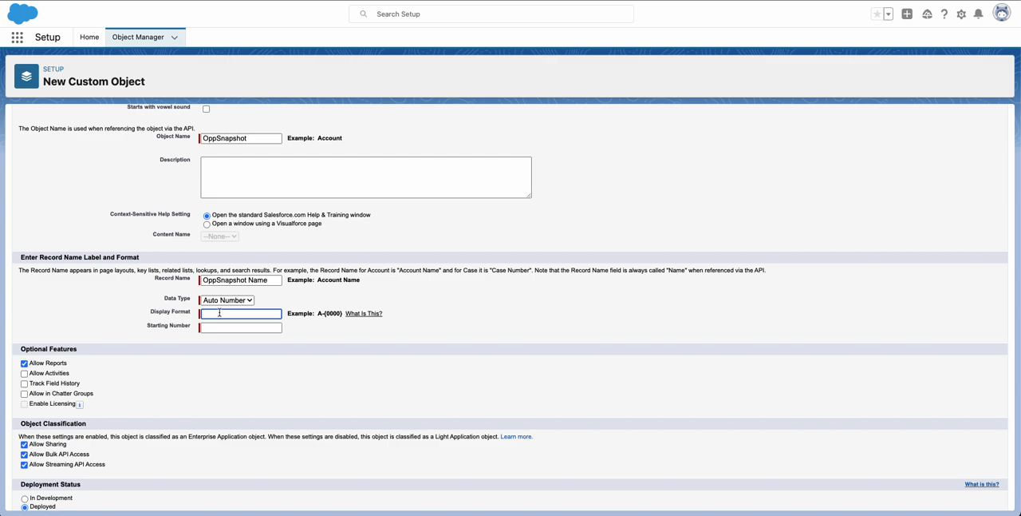
type("OppSnap{00000}")
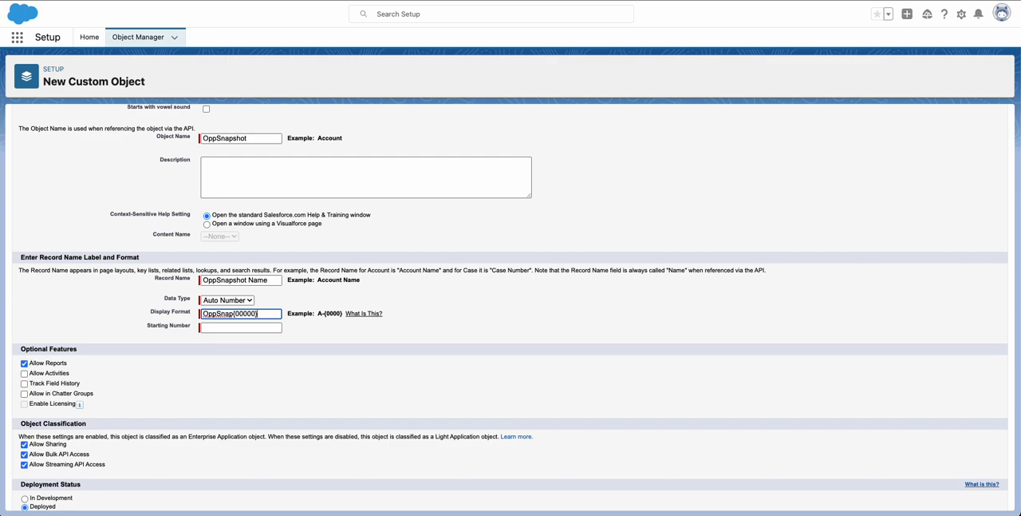
left_click(208, 327)
type("1")
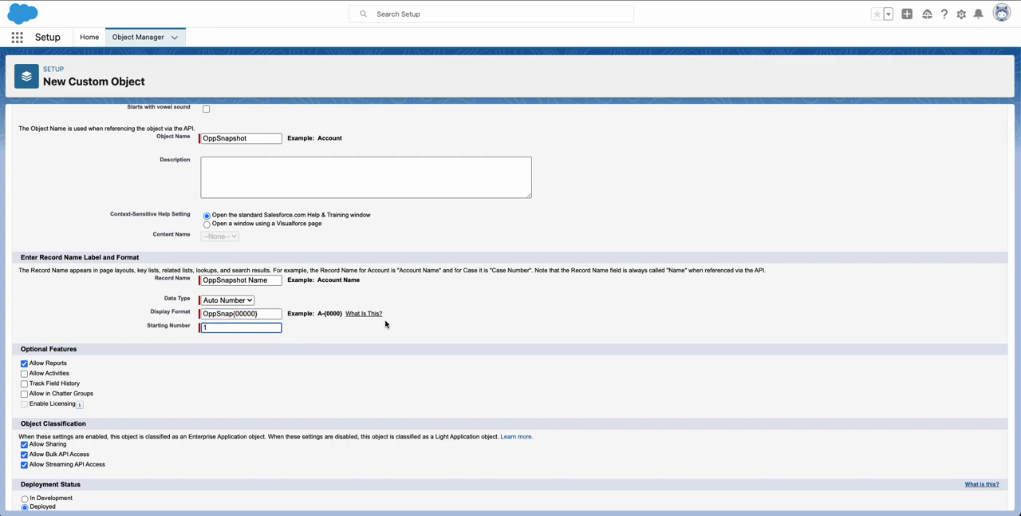
Enter OppSnapshots as the custom object's plural label and save the object.
scroll(387, 323, "down", 3)
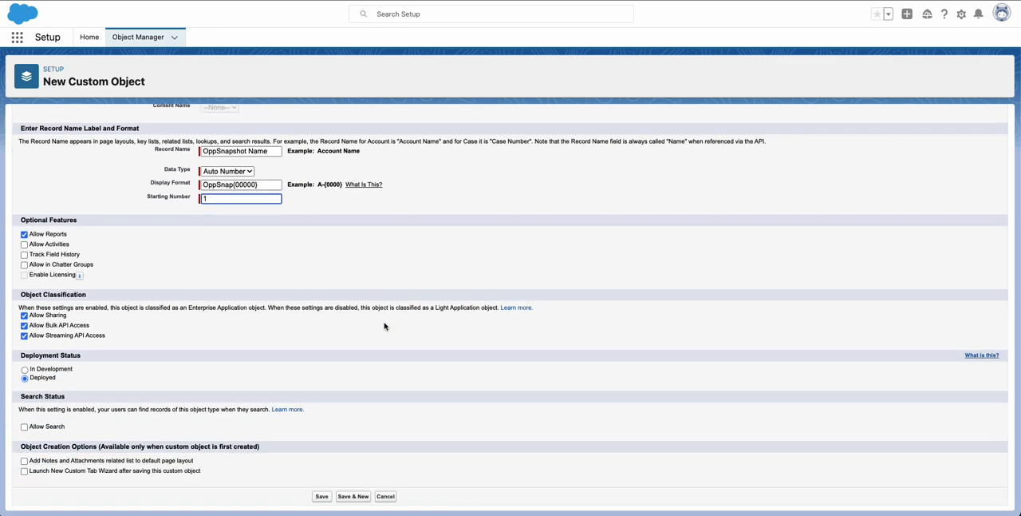
left_click(321, 496)
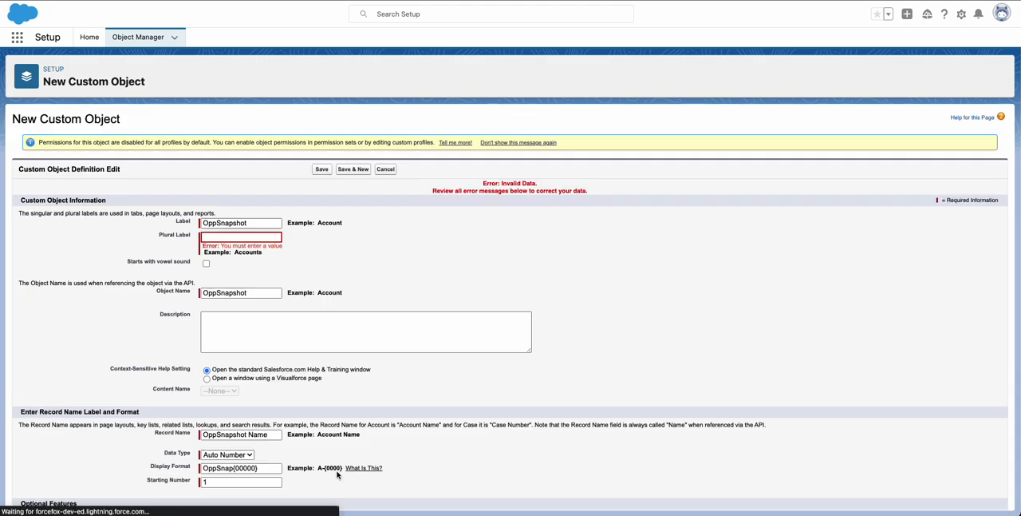
left_click(249, 234)
type("Opp")
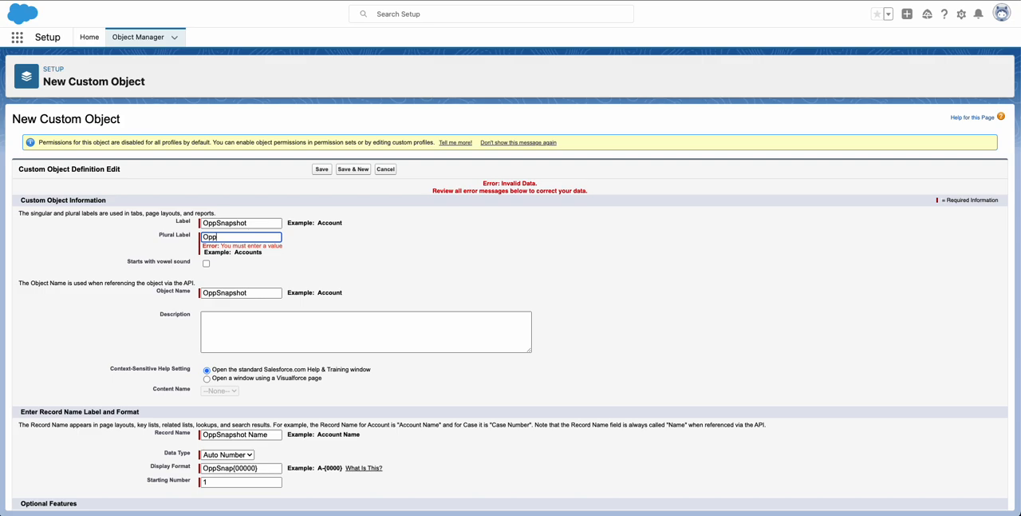
type("Snapshots")
left_click(323, 169)
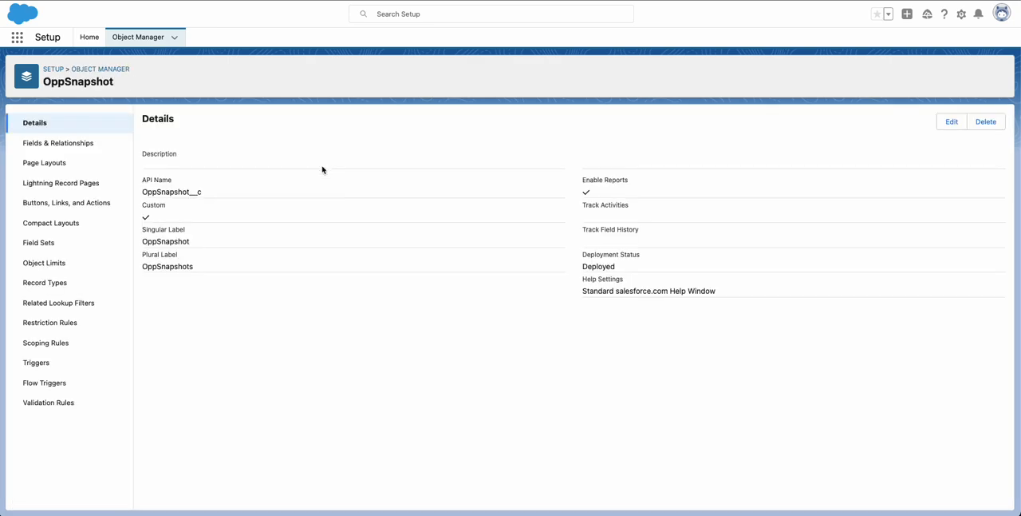
Start a new custom field of type Text under the OppSnapshot object's fields and relationships.
left_click(78, 143)
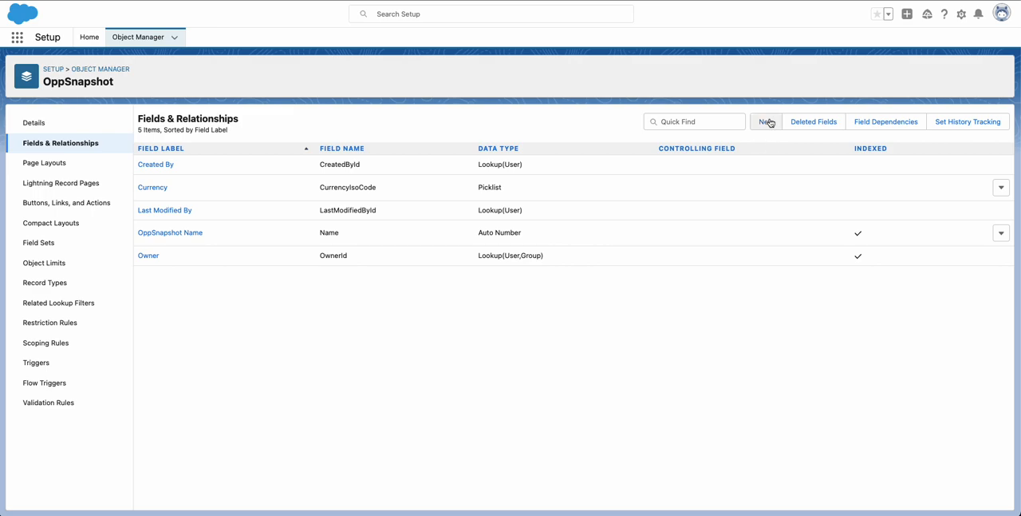
left_click(767, 121)
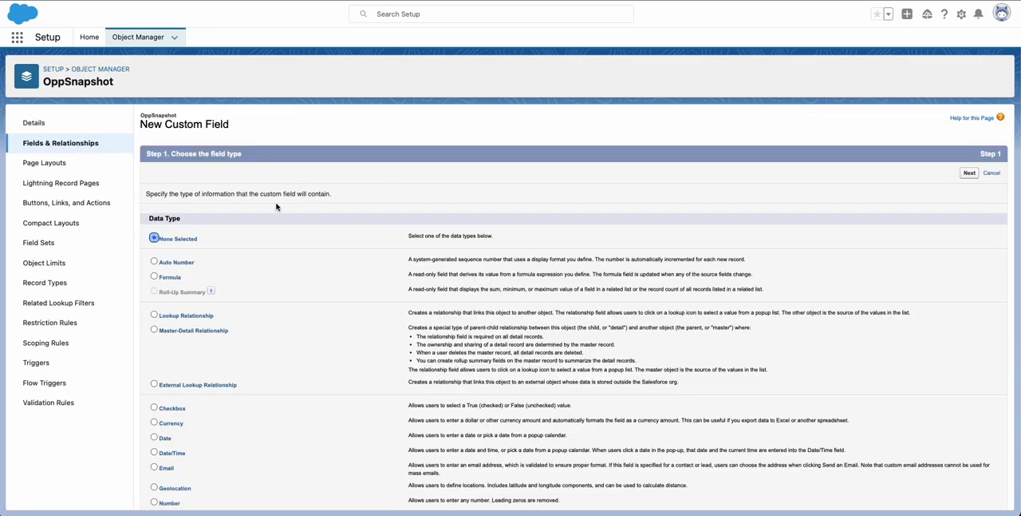
scroll(275, 206, "down", 5)
left_click(155, 387)
scroll(786, 316, "up", 5)
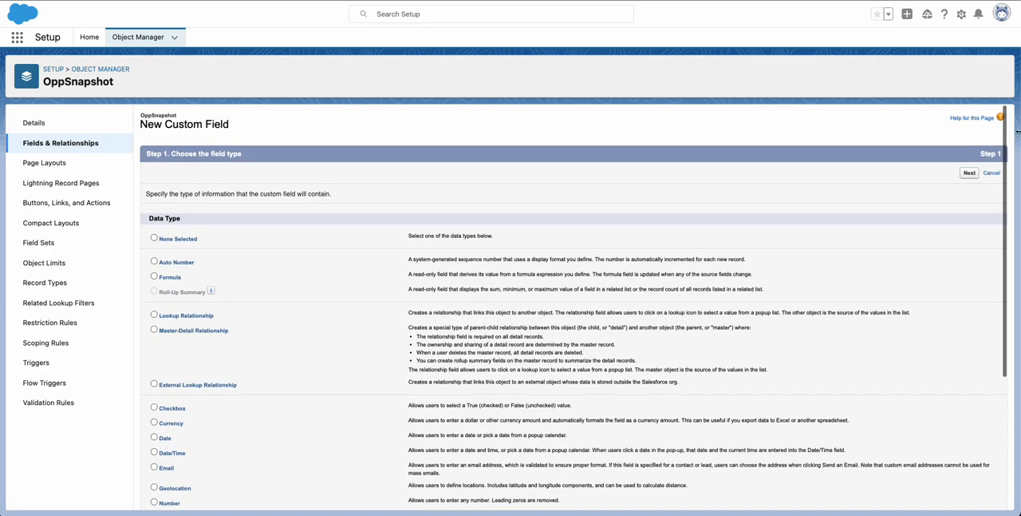
left_click(969, 173)
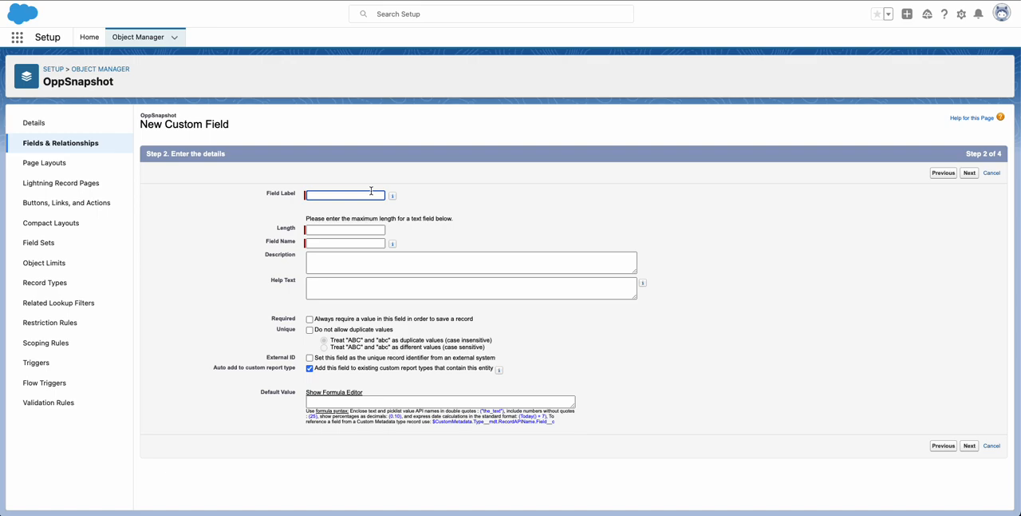
Label the new text field OppOwner and set its length to 255.
type("OppOwner")
left_click(537, 230)
left_click(324, 228)
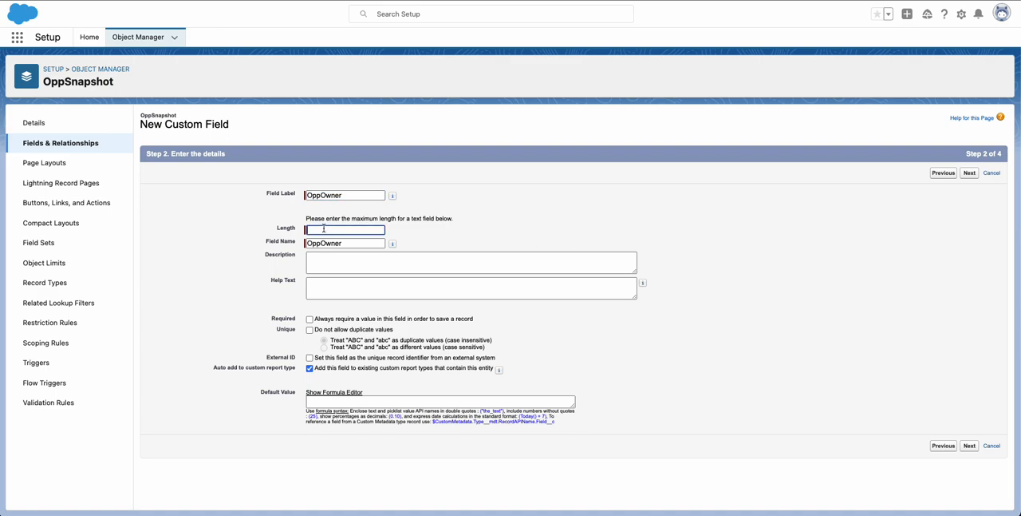
type("255")
left_click(520, 206)
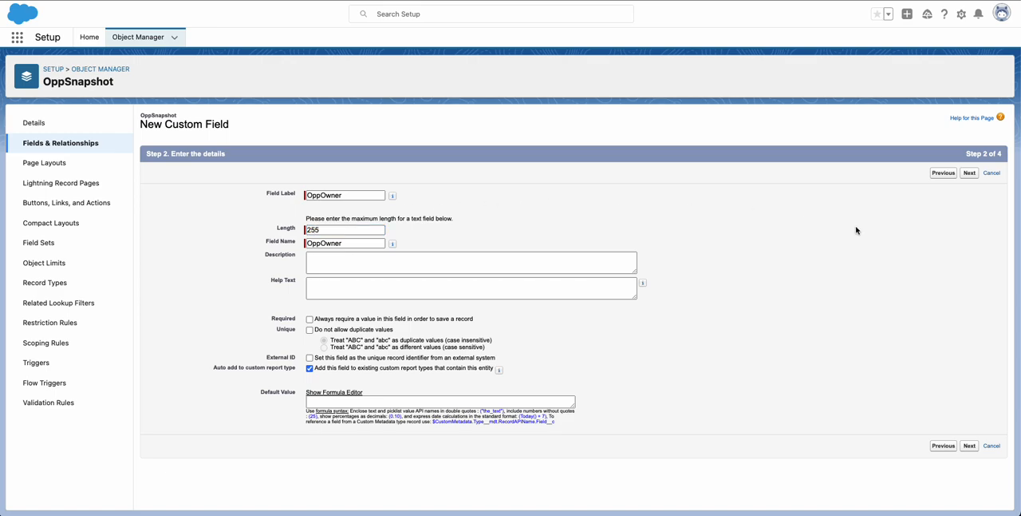
Save the OppOwner field with the OppSnapshot Layout included and begin another custom field.
left_click(969, 173)
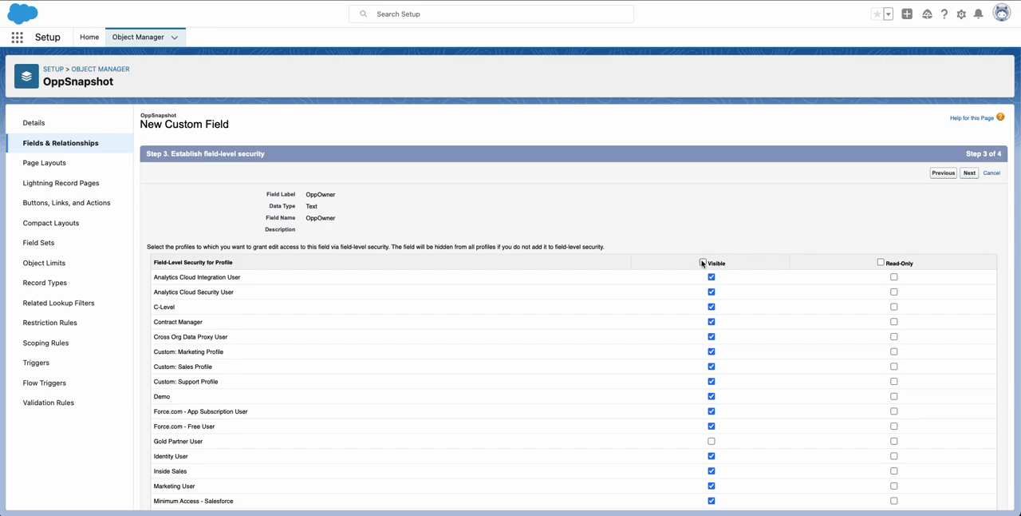
left_click(970, 174)
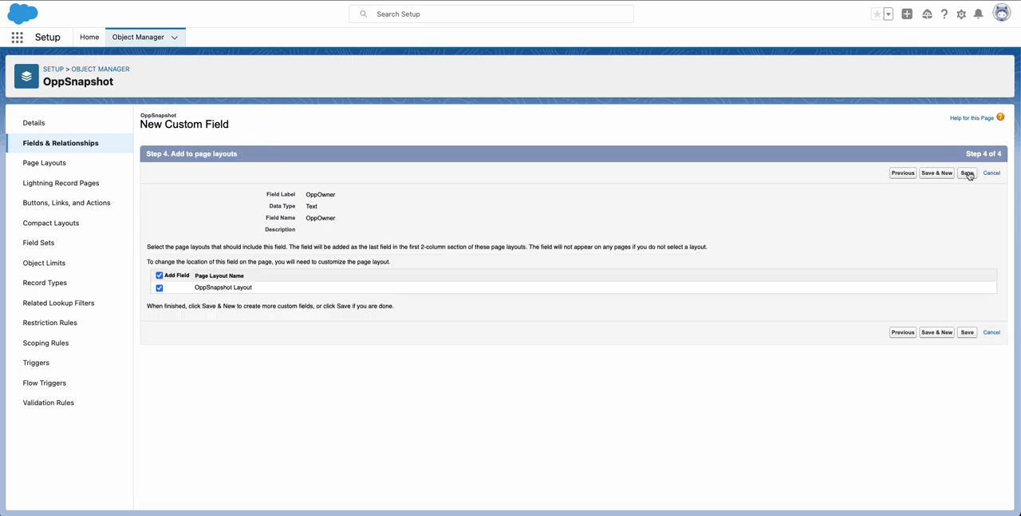
left_click(937, 173)
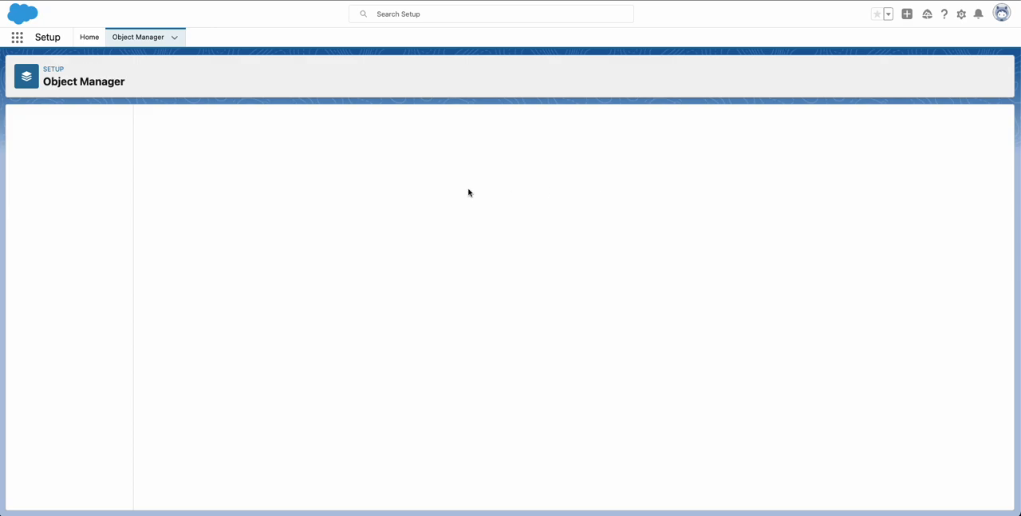
Define the next custom field as Text, labelled AccountName, with a length of 255.
scroll(158, 316, "down", 1)
scroll(158, 316, "down", 3)
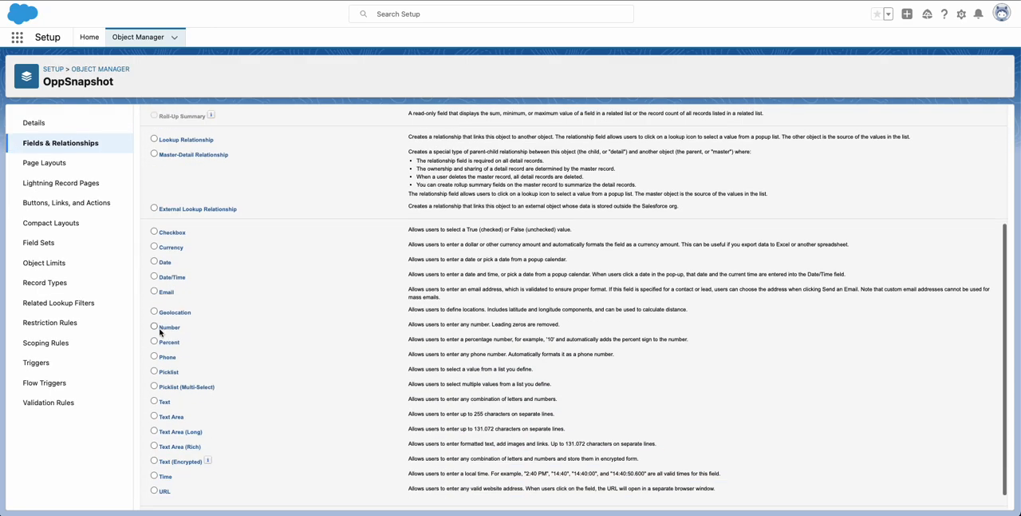
left_click(154, 402)
scroll(523, 414, "up", 4)
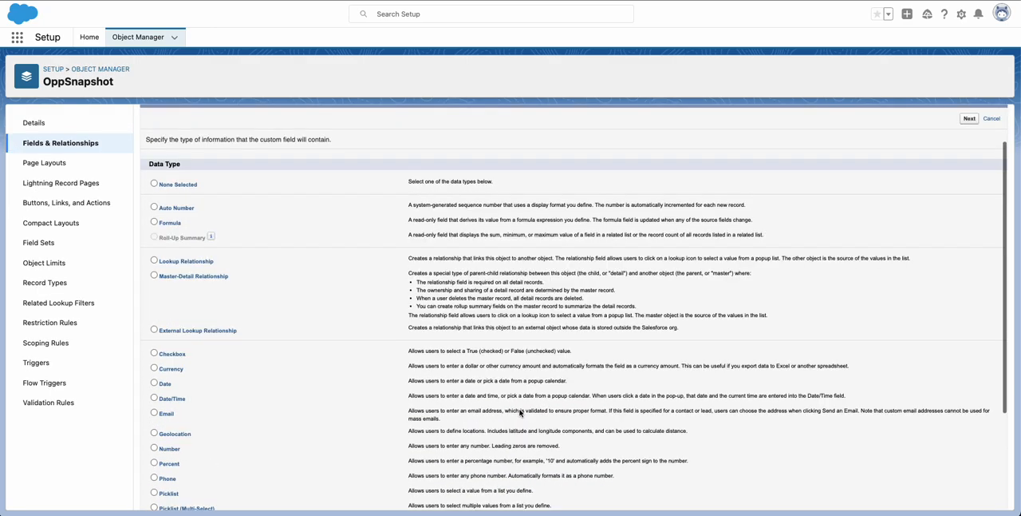
left_click(969, 173)
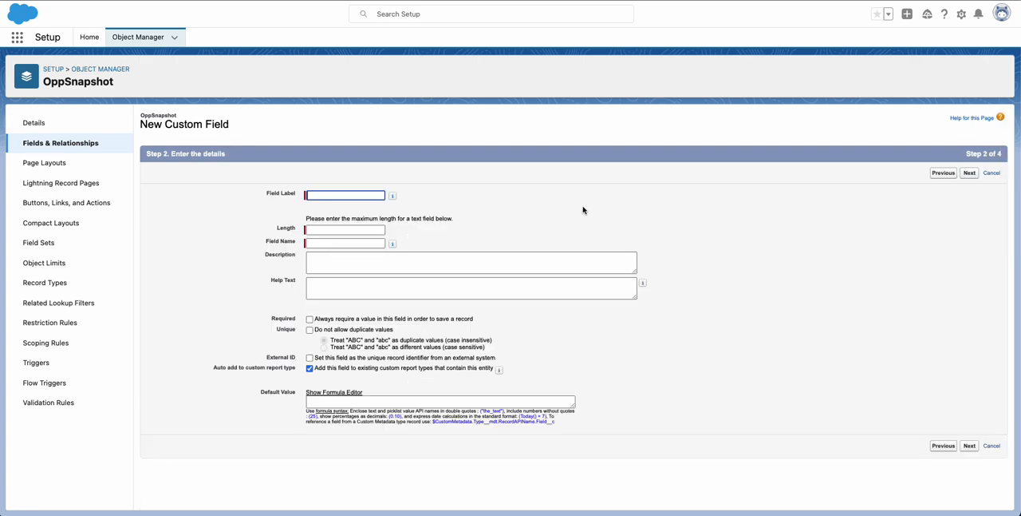
type("AccountName")
left_click(600, 214)
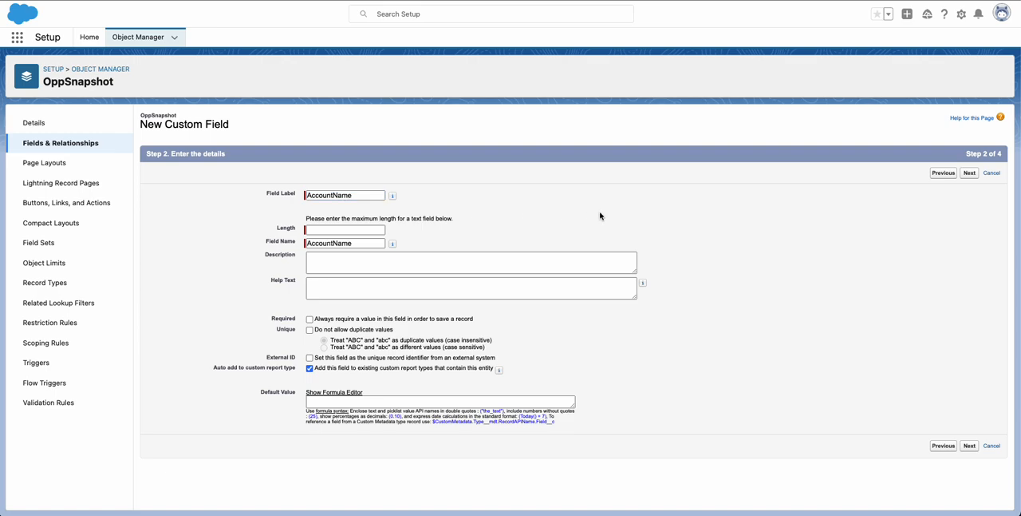
left_click(320, 228)
type("255")
Make the AccountName field visible to all profiles, then save it on the OppSnapshot Layout and begin another field.
left_click(967, 174)
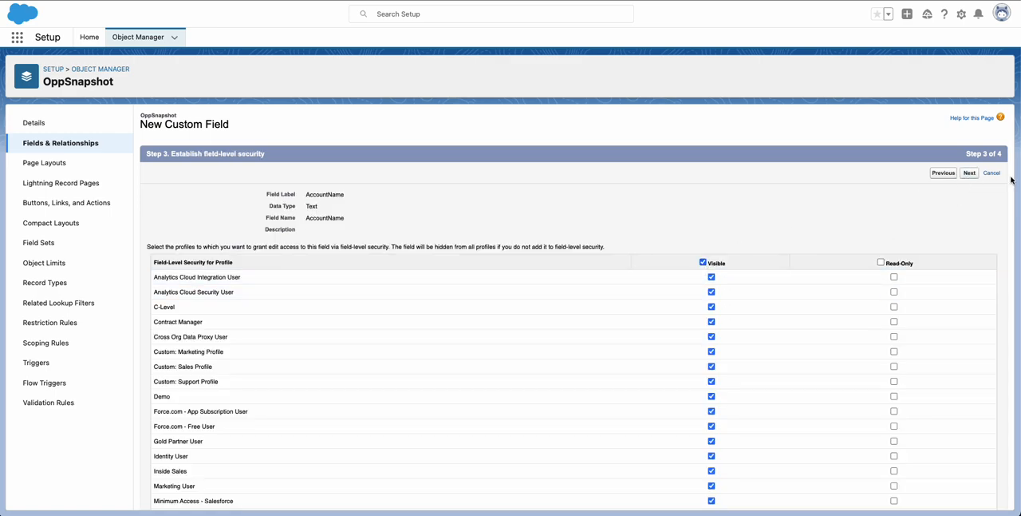
left_click(970, 173)
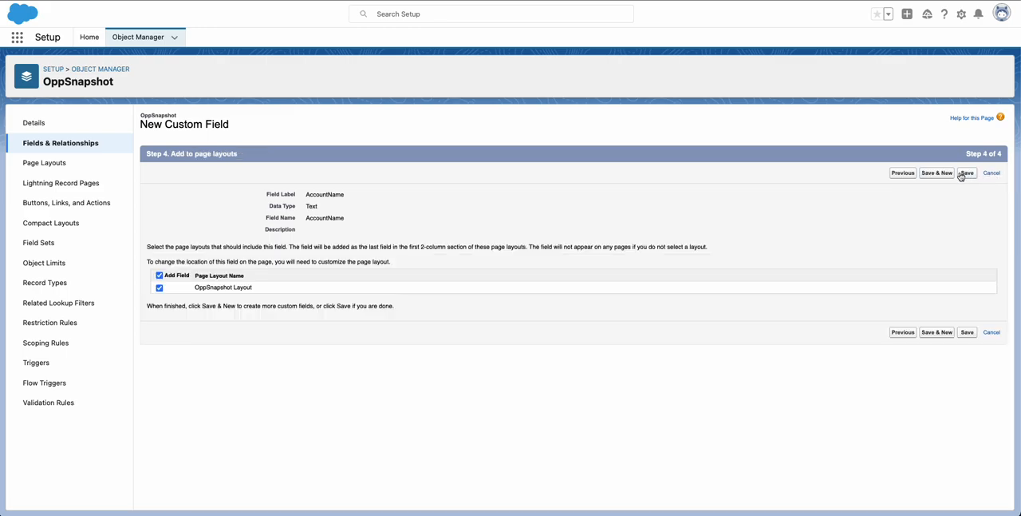
left_click(937, 173)
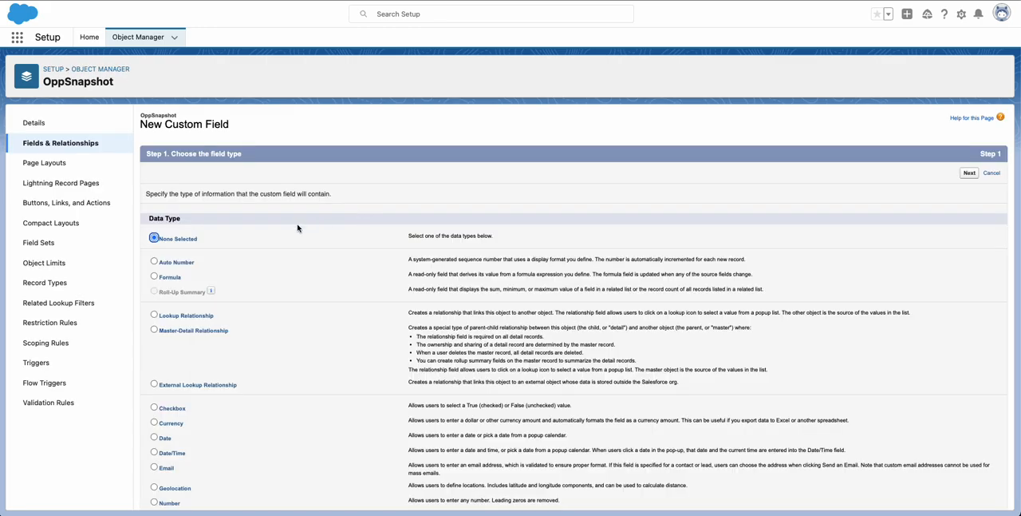
Define the next custom field as Text, labelled OppName, with a length of 255.
scroll(229, 247, "down", 5)
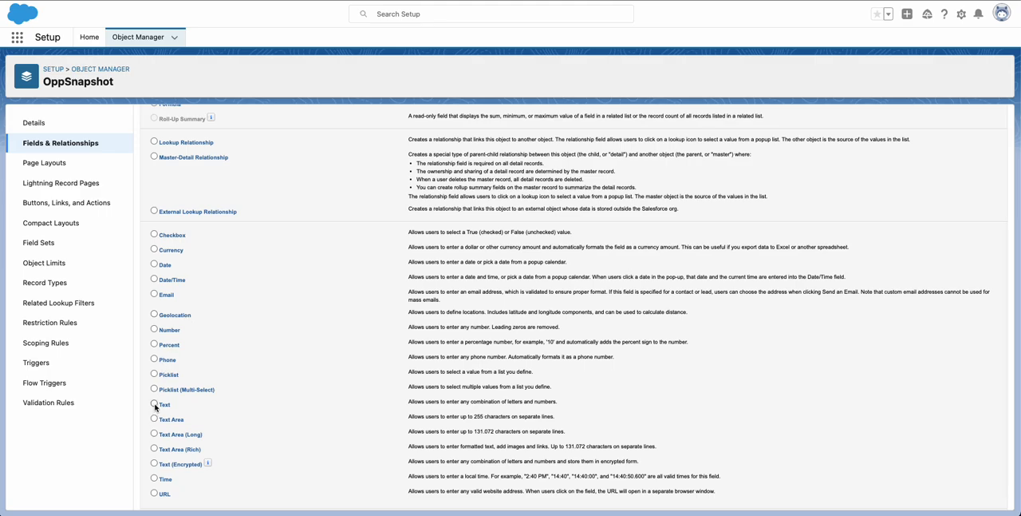
scroll(648, 372, "up", 5)
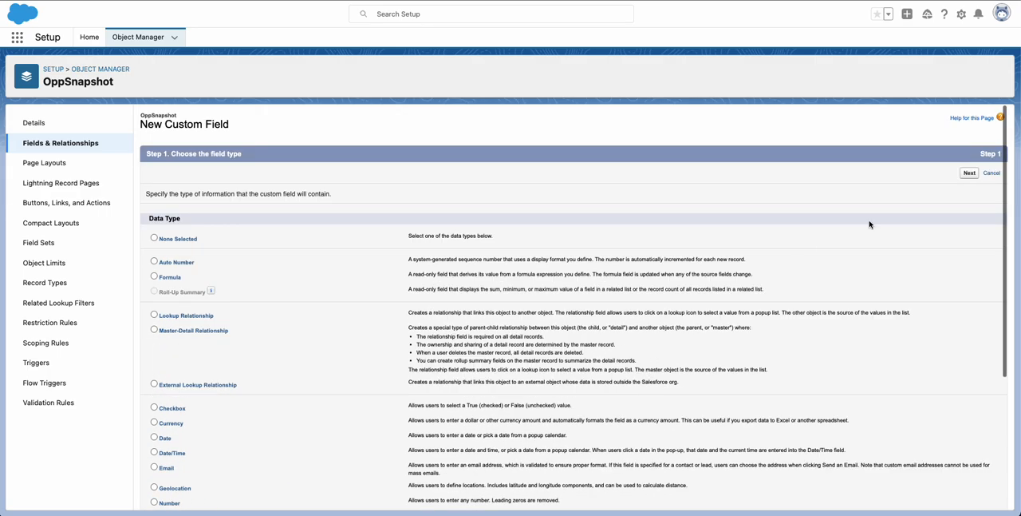
left_click(970, 173)
type("OppName")
left_click(525, 223)
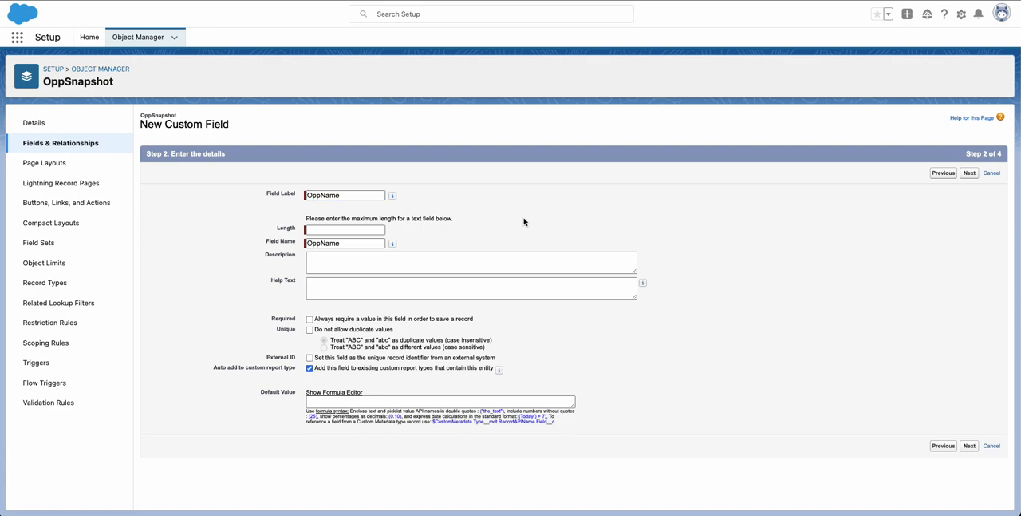
left_click(337, 232)
type("255")
Make the OppName field visible to all profiles, then save it on the OppSnapshot Layout and begin another field.
left_click(970, 173)
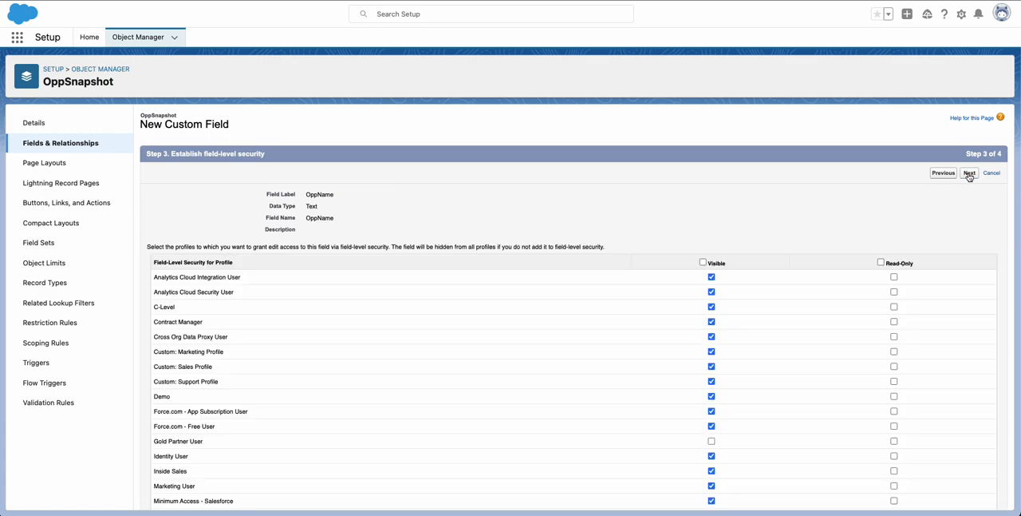
left_click(703, 262)
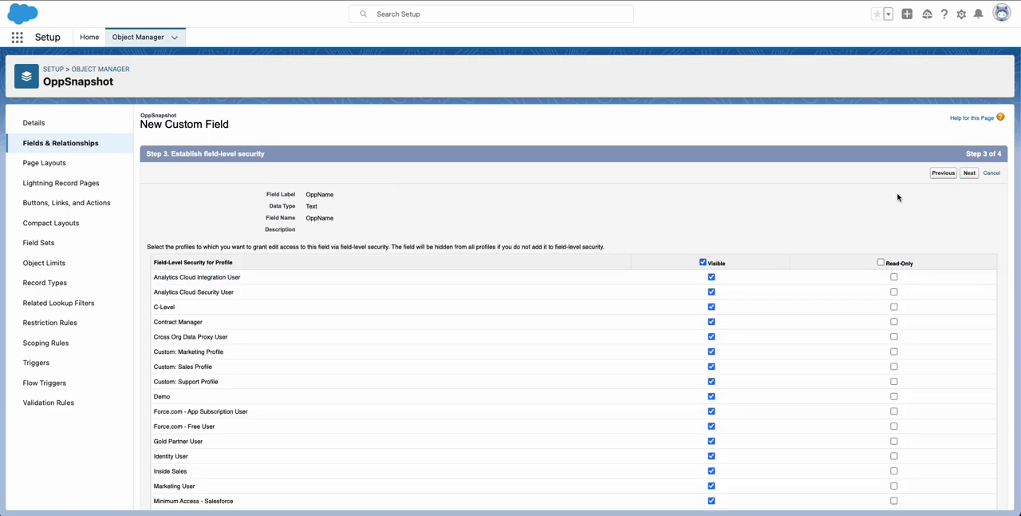
left_click(969, 173)
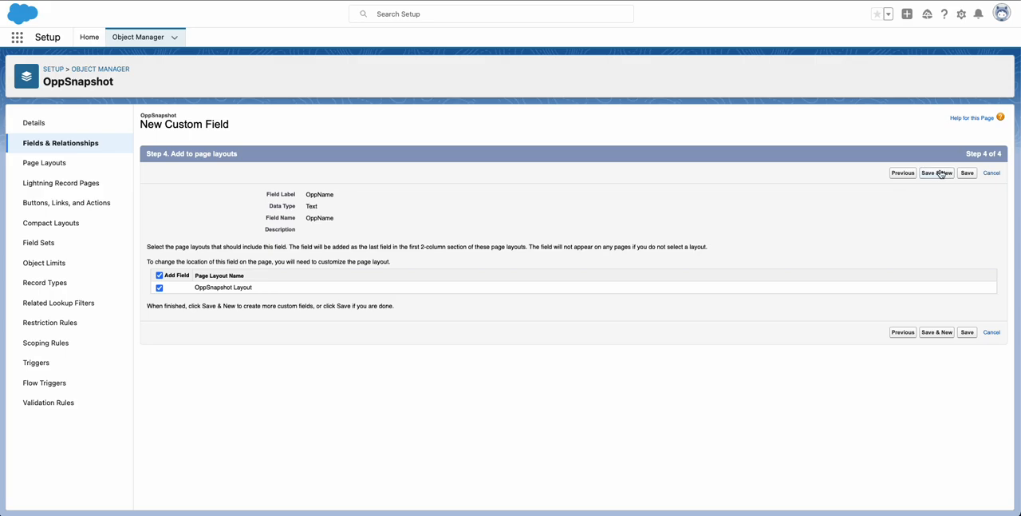
left_click(939, 173)
Define the next custom field as Currency with the label TCV and proceed to its field-level security.
scroll(252, 300, "down", 3)
scroll(252, 302, "down", 3)
left_click(155, 228)
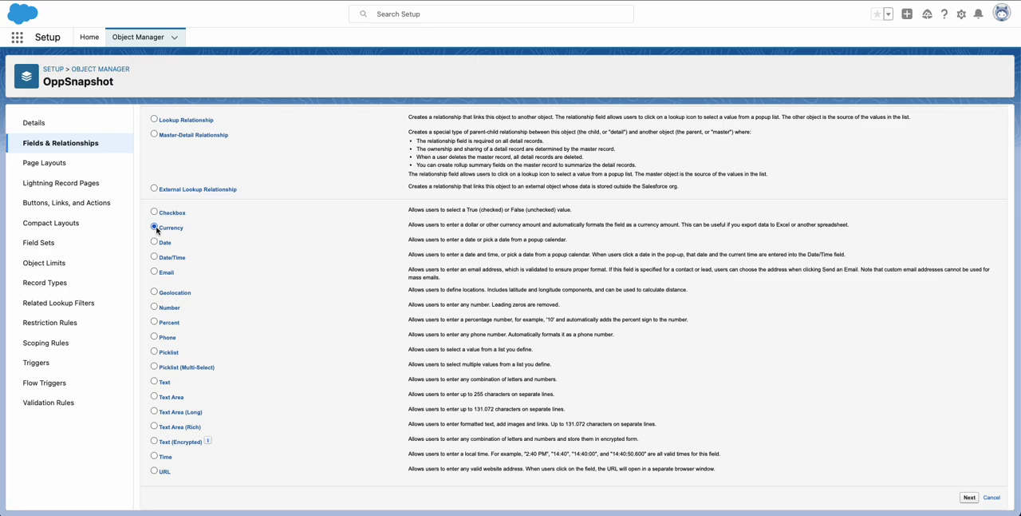
left_click(968, 497)
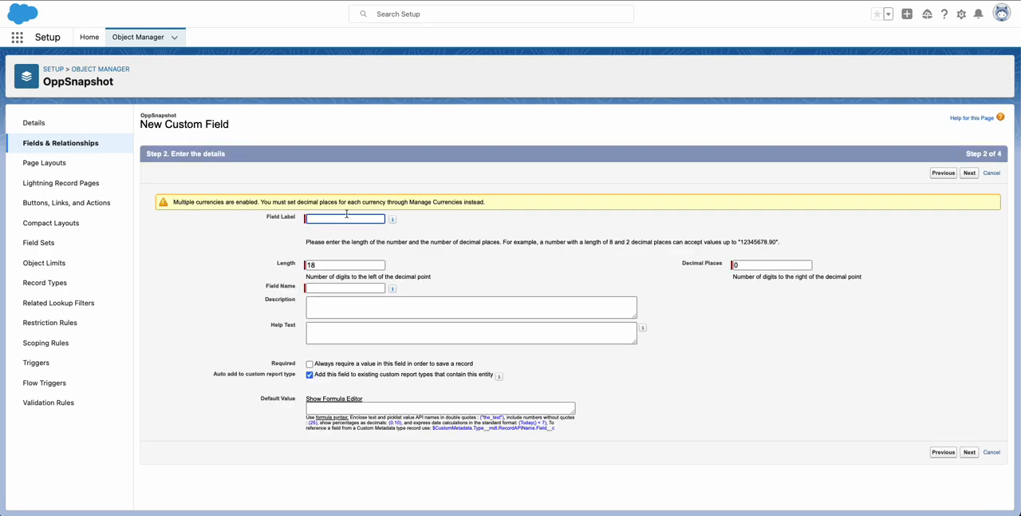
type("TCV")
left_click(562, 311)
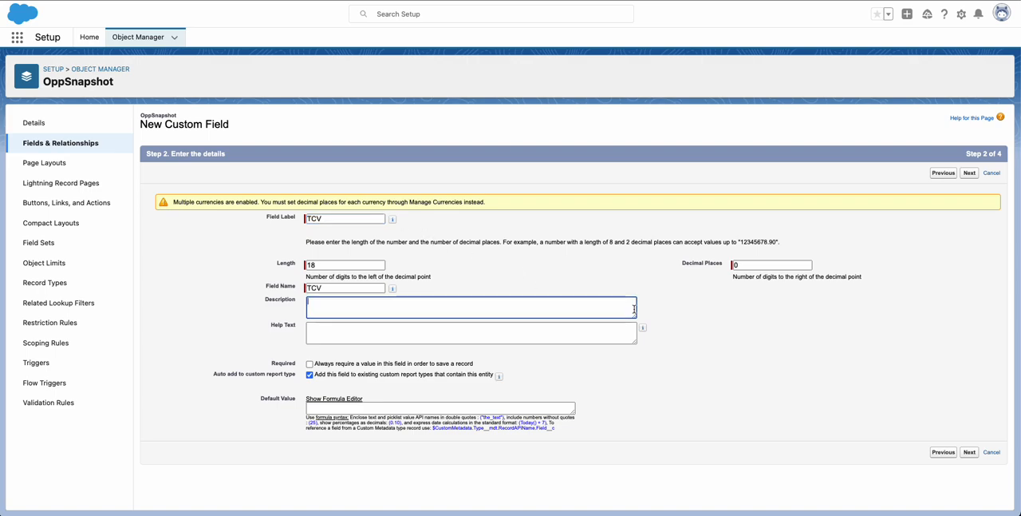
left_click(969, 453)
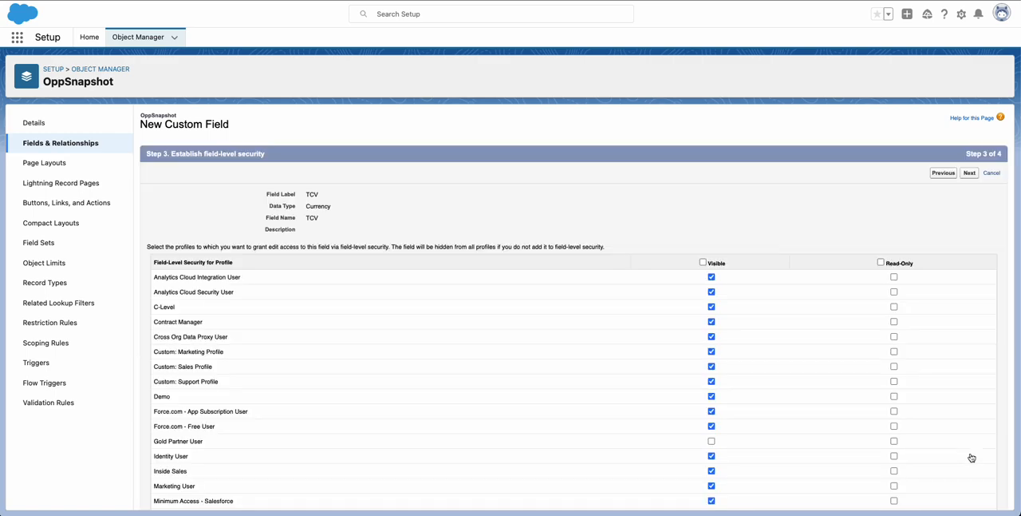
Make the TCV field visible to all profiles, then save it on the OppSnapshot Layout and begin another field.
left_click(703, 263)
left_click(970, 175)
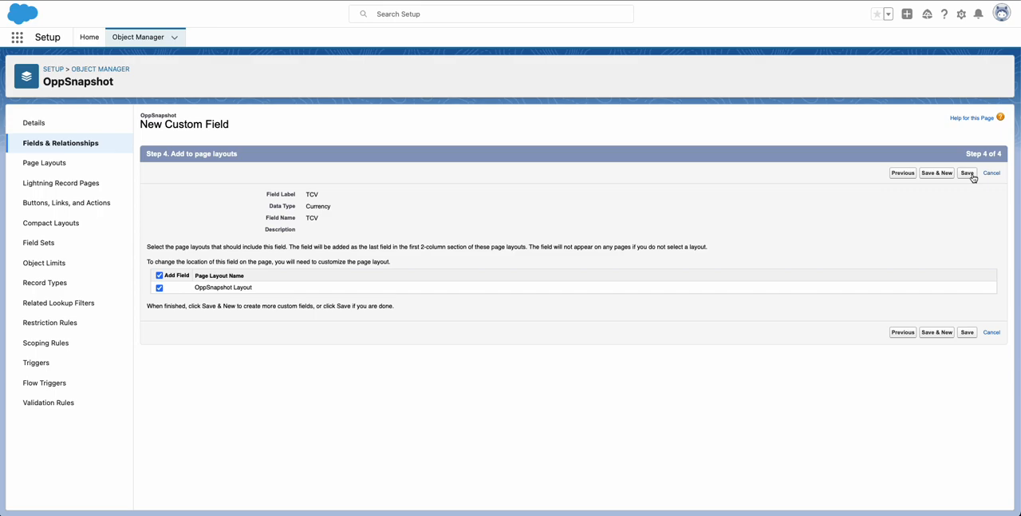
left_click(938, 173)
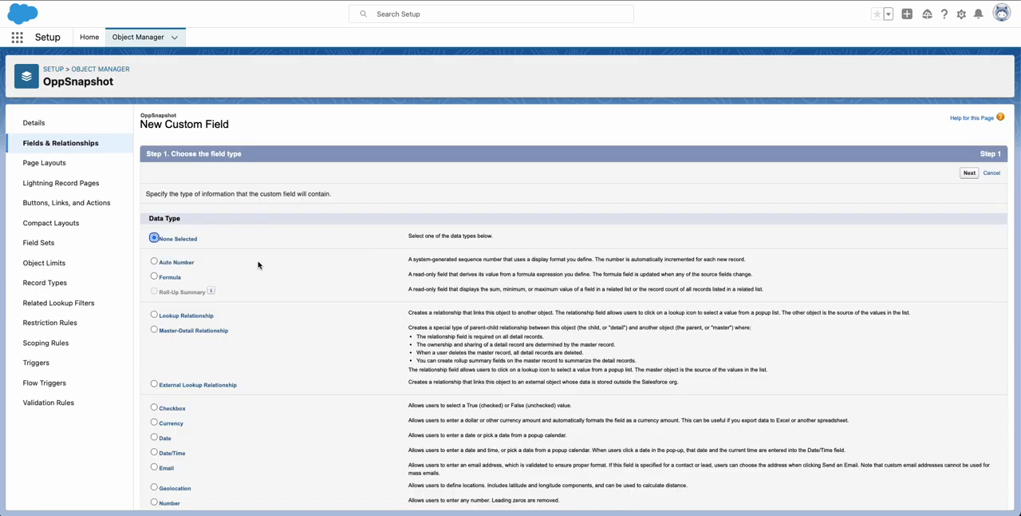
Define the next custom field as Date with the label CloseDate and proceed to its field-level security.
scroll(258, 265, "down", 5)
left_click(154, 242)
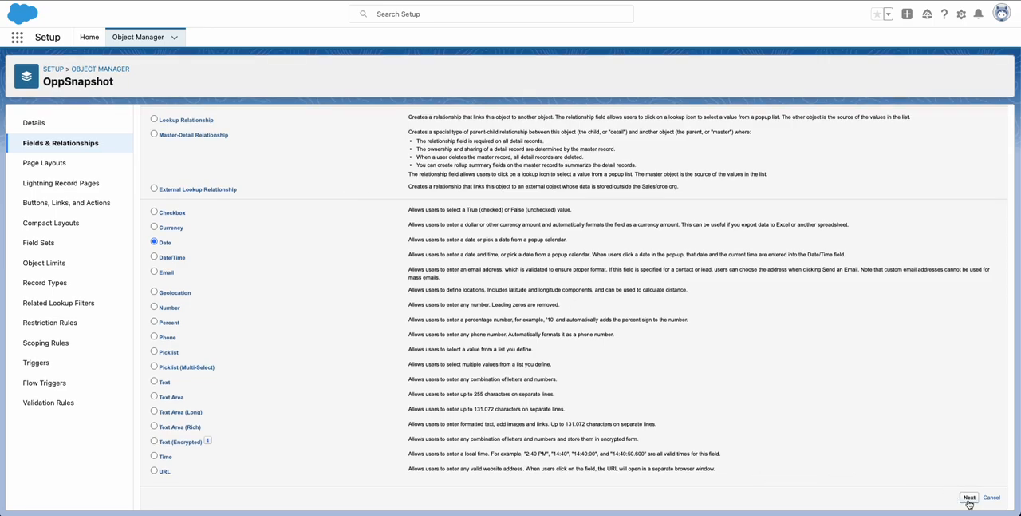
left_click(970, 497)
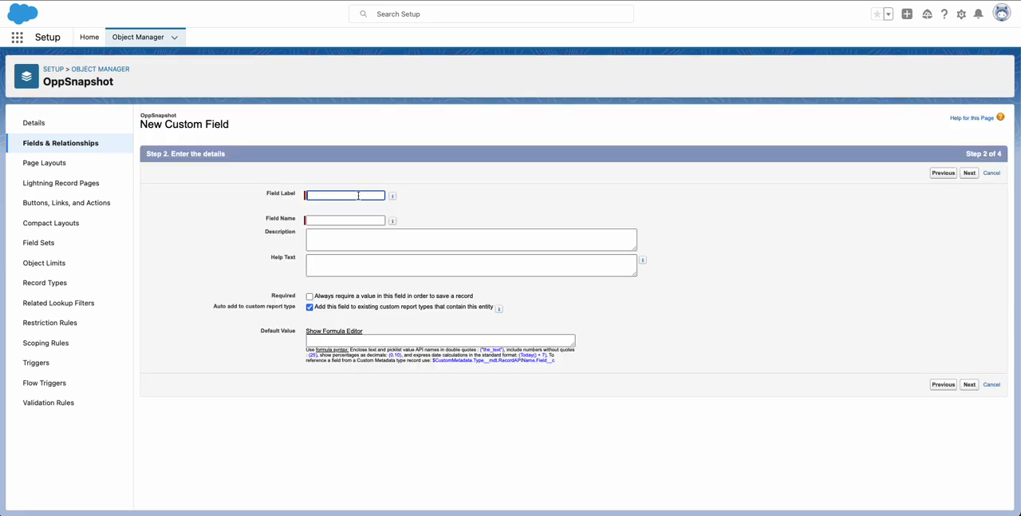
type("C")
left_click(484, 191)
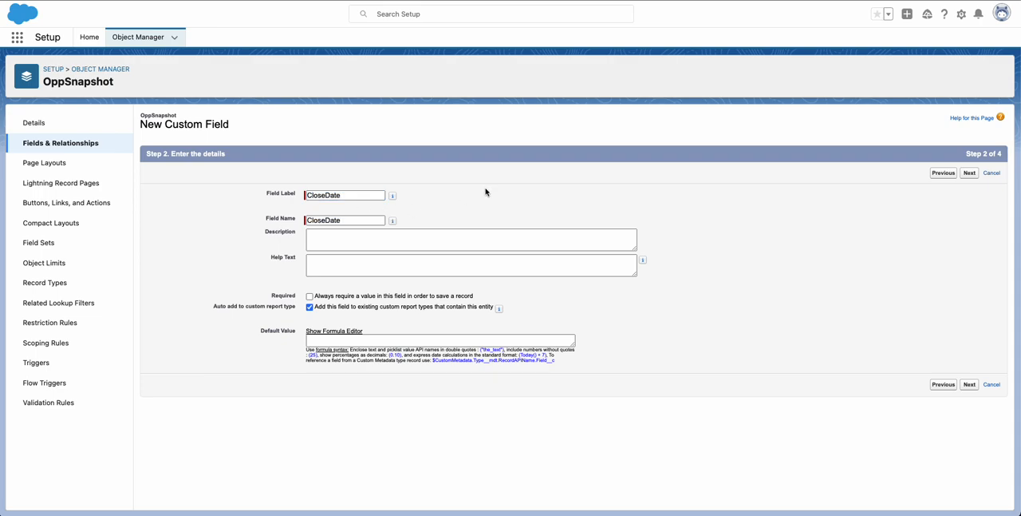
left_click(970, 173)
Make the CloseDate field visible to all profiles, then save it on the OppSnapshot Layout and begin another field.
left_click(703, 262)
left_click(969, 172)
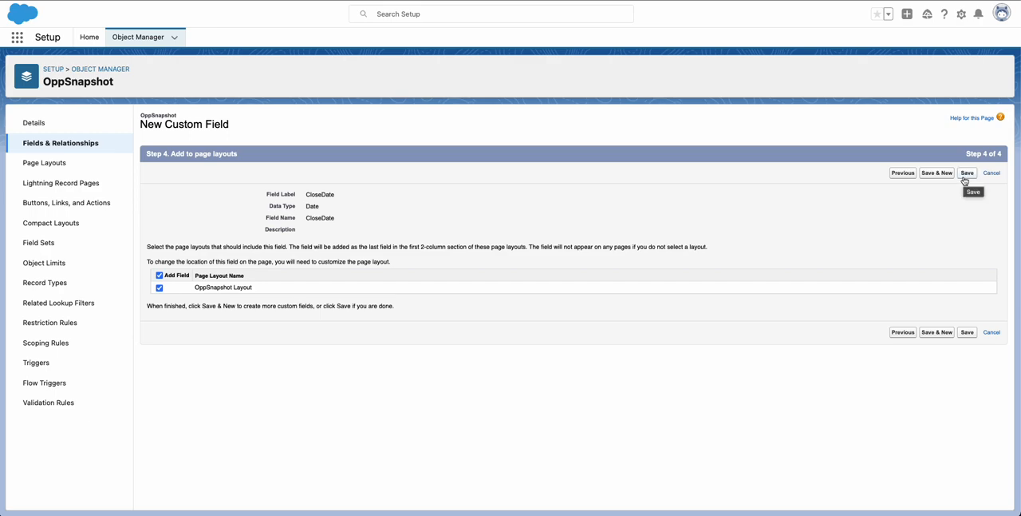
left_click(937, 172)
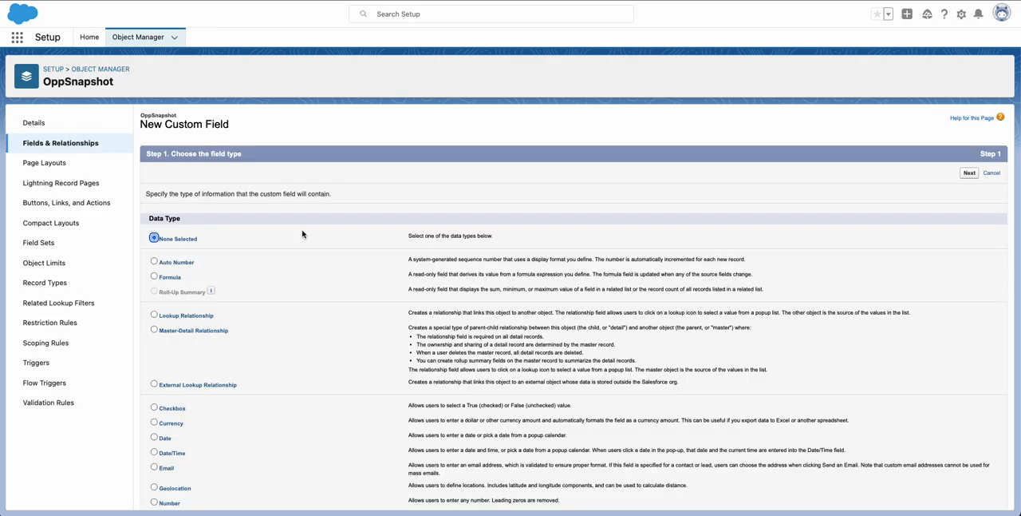
Define the next custom field as Picklist, labelled OppStage, with values entered one per line instead of a global value set.
scroll(307, 234, "down", 5)
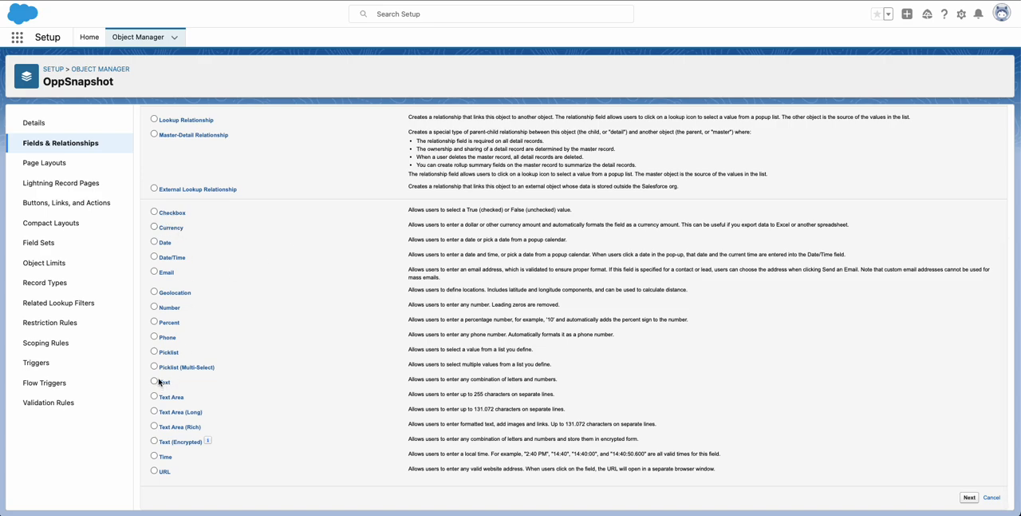
left_click(154, 351)
left_click(970, 497)
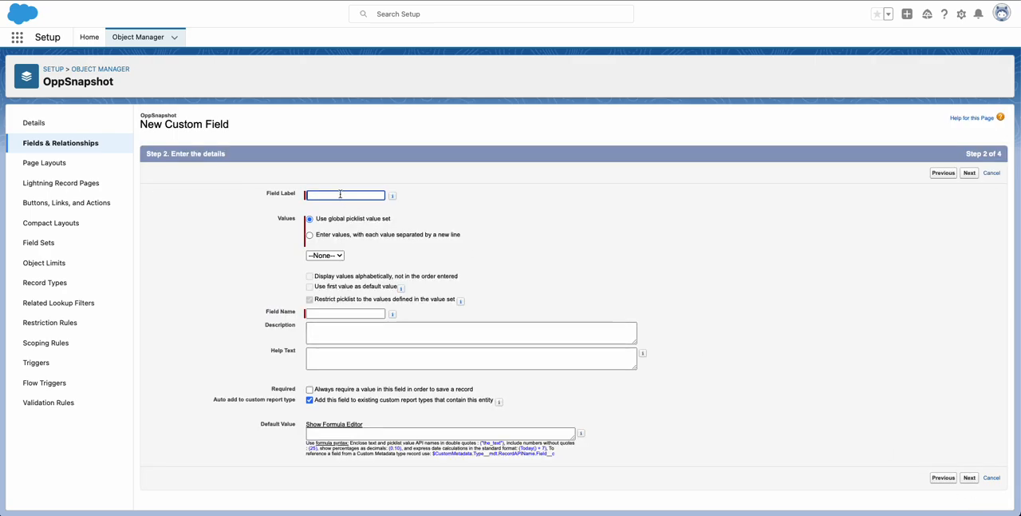
type("OppStage")
left_click(407, 225)
left_click(310, 234)
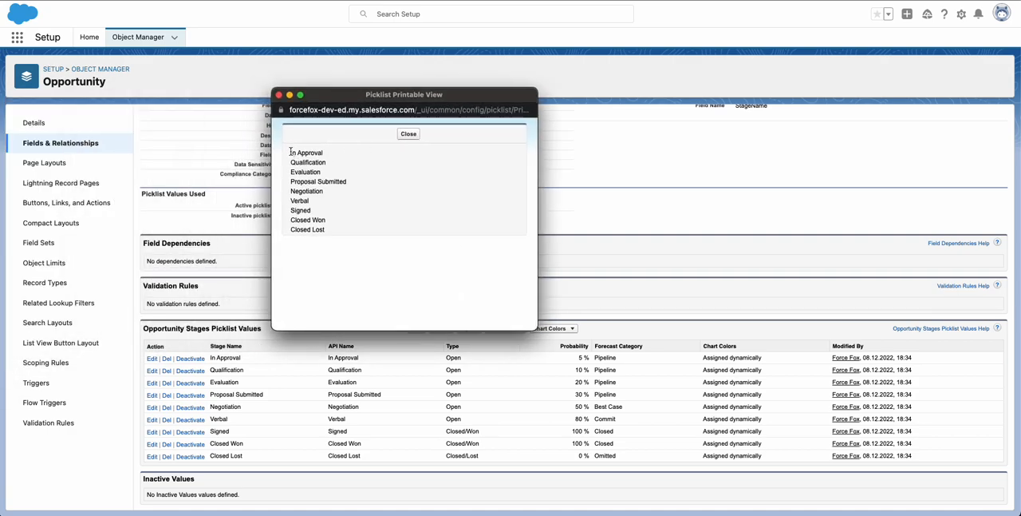
Copy all Opportunity stage values from the printable picklist view into the OppStage value list and proceed to field-level security.
left_click_drag(289, 152, 361, 236)
key("super+c")
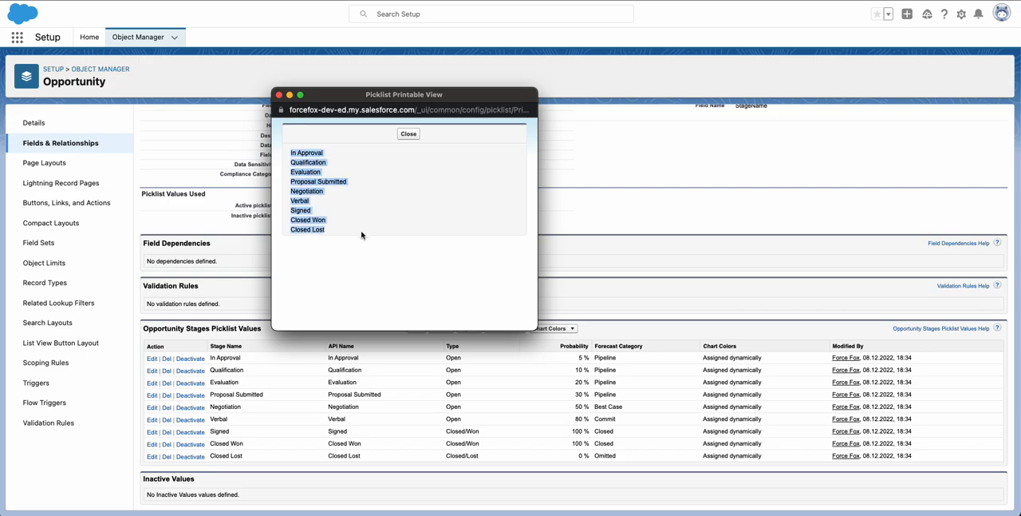
key("super+Tab")
left_click(405, 266)
key("super+v")
scroll(629, 203, "down", 1)
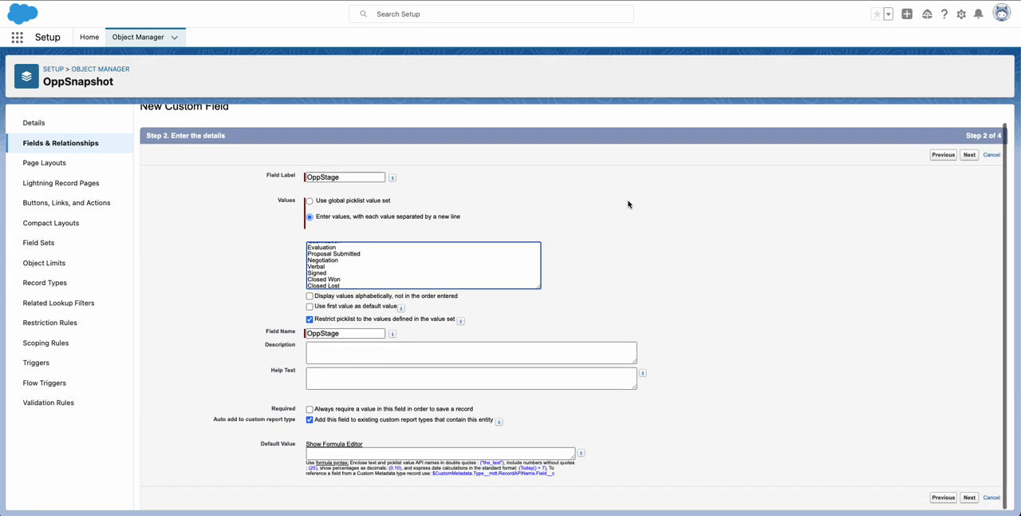
left_click(969, 155)
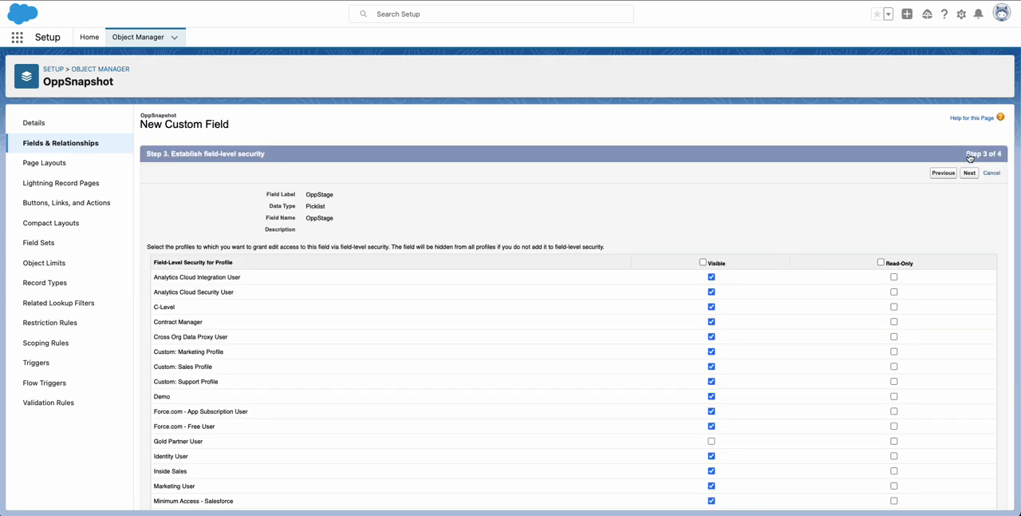
Make the OppStage field visible to all profiles and save it on the OppSnapshot Layout.
left_click(704, 263)
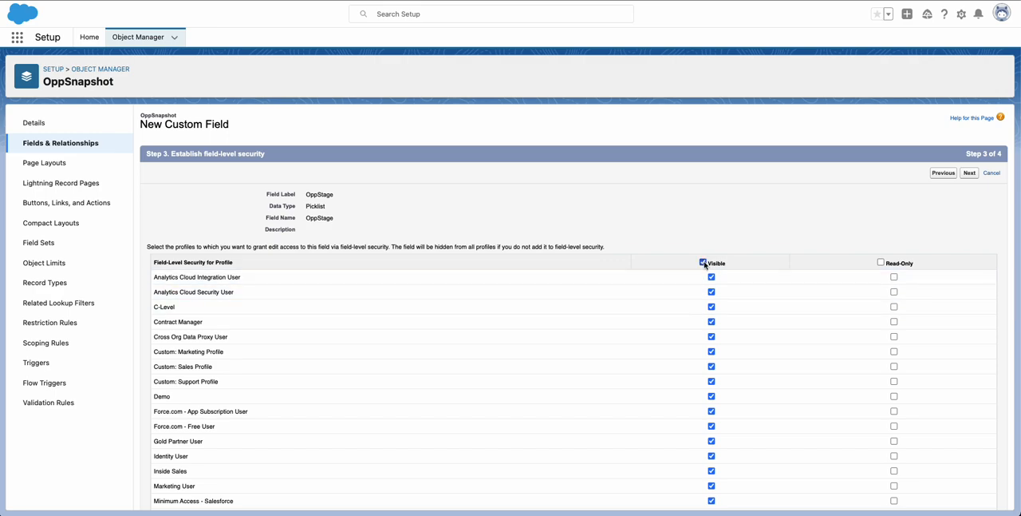
left_click(966, 174)
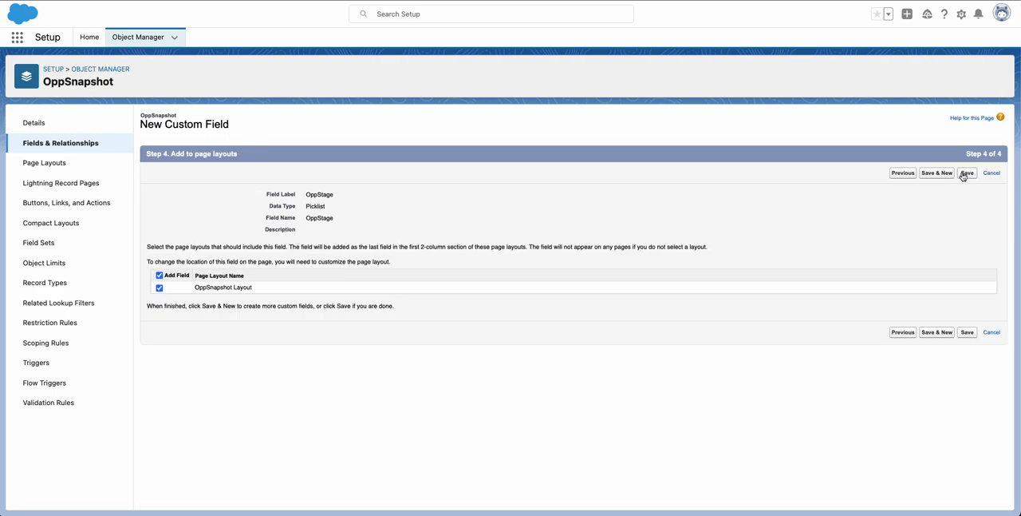
left_click(964, 174)
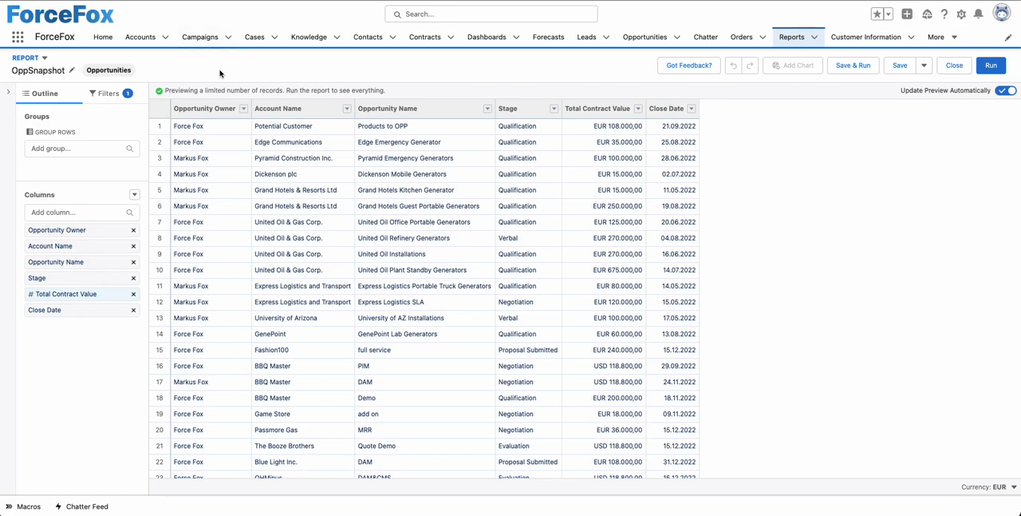
Rename the OppSnapshot opportunities report as OppSnapshotSource and save it.
left_click(72, 70)
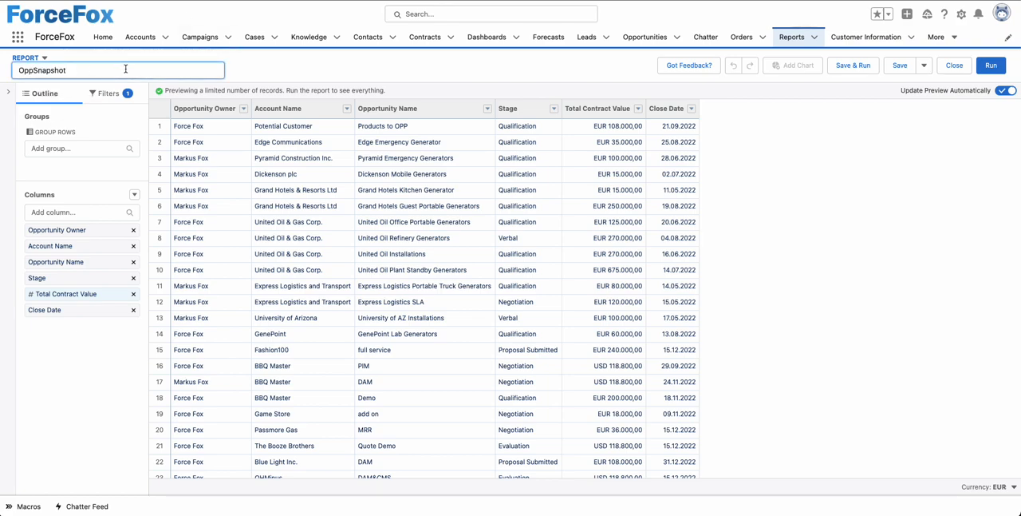
type("Source")
left_click(347, 71)
left_click(894, 68)
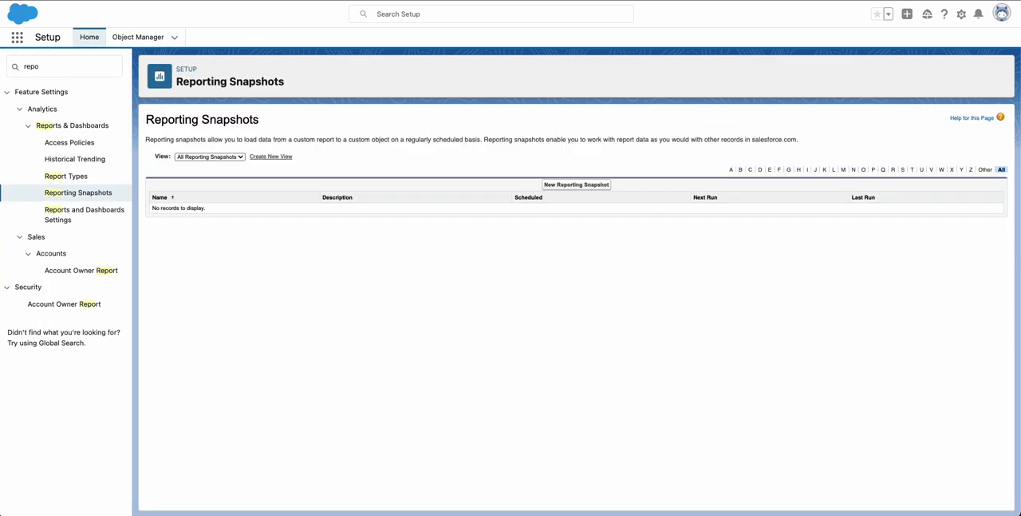
Open the Reporting Snapshots setup page, continue past its introduction and start a new reporting snapshot.
left_click(62, 65)
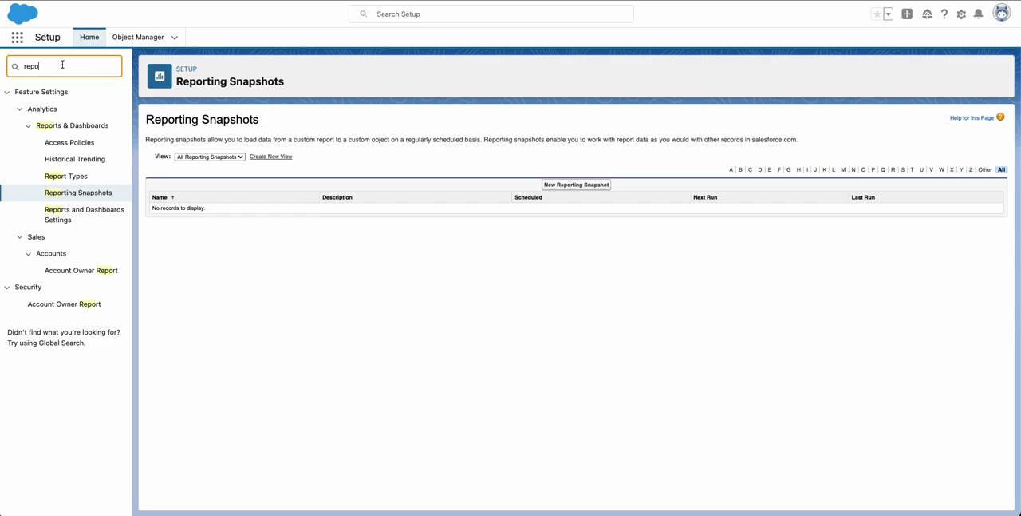
left_click(55, 195)
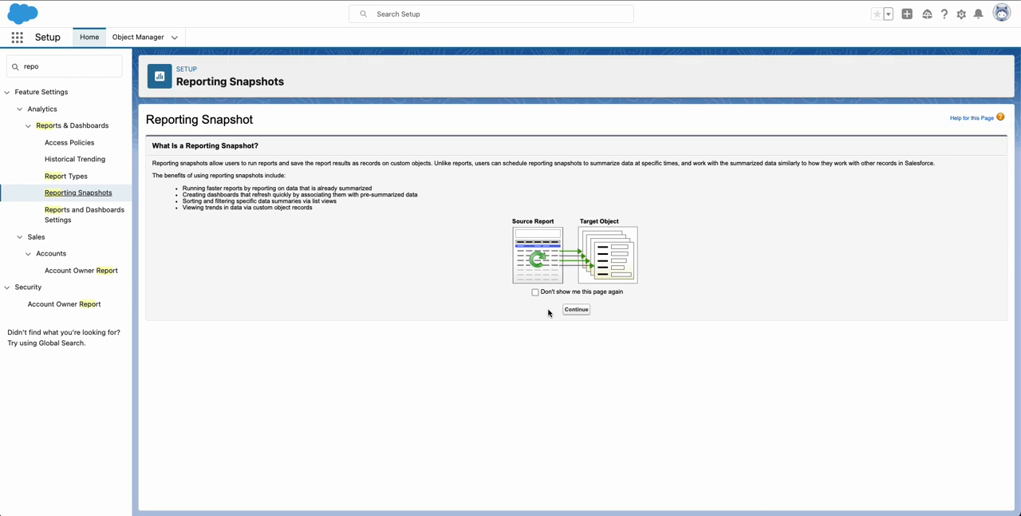
left_click(581, 310)
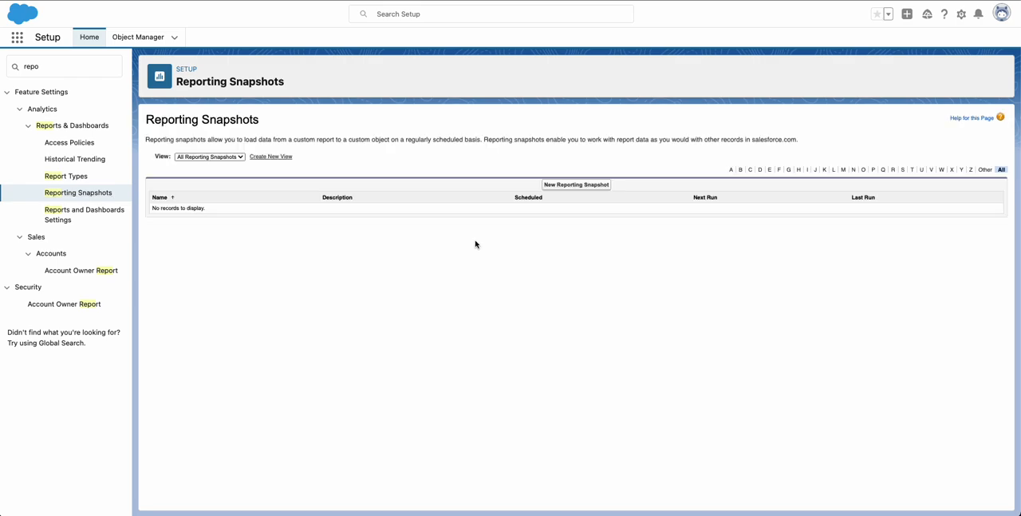
left_click(564, 185)
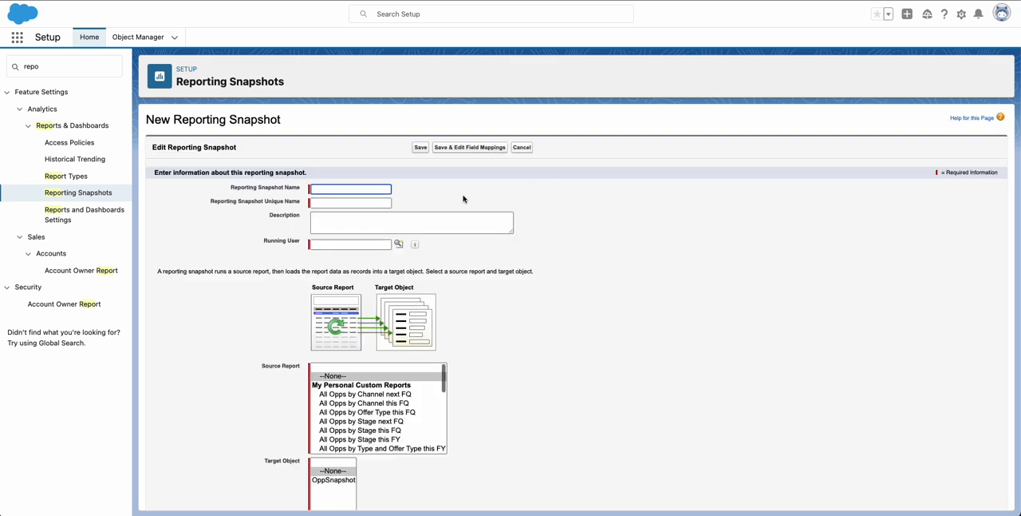
Name the reporting snapshot OppSnapshot and look up the user it runs as.
type("OppSnapshot")
left_click(492, 191)
left_click(398, 245)
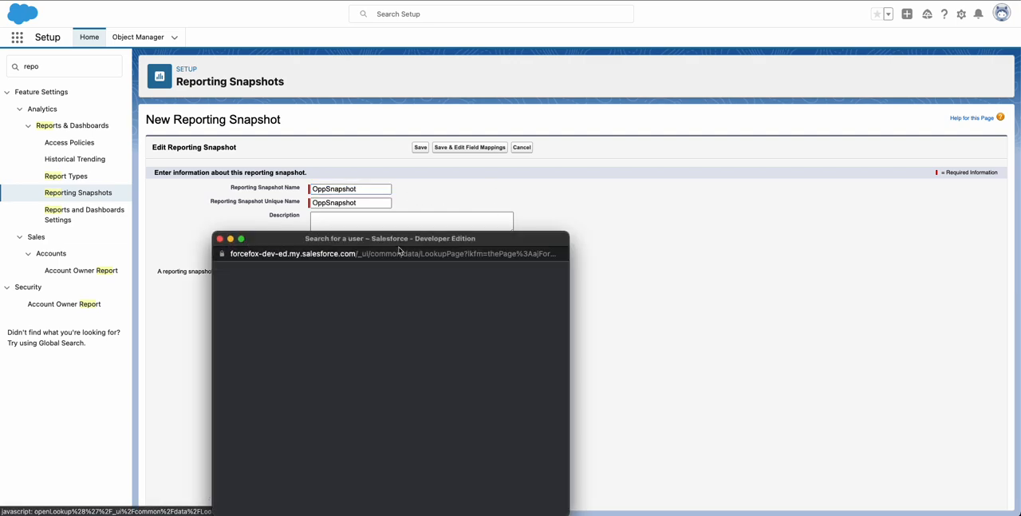
left_click(237, 369)
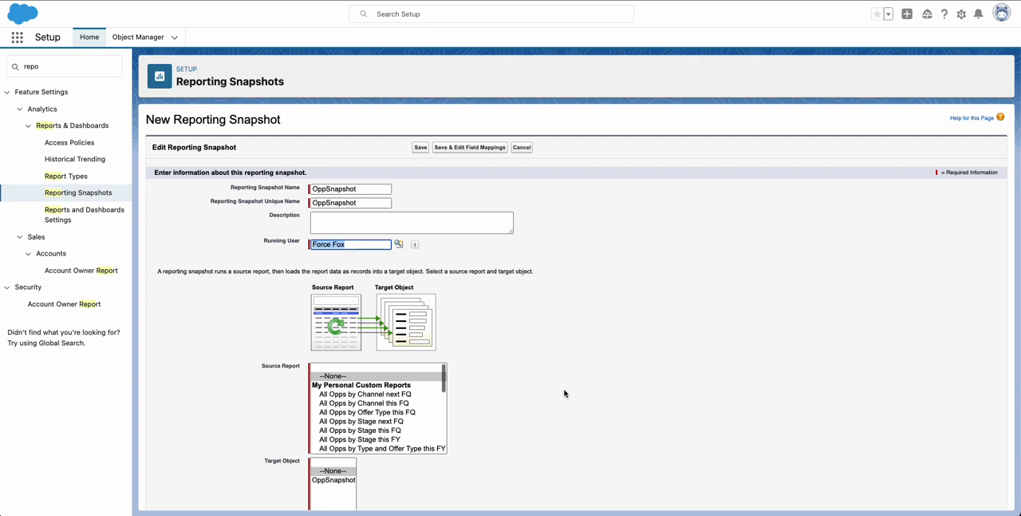
Set OppSnapshotSource as the source report and OppSnapshot as the target object, then save the reporting snapshot.
scroll(385, 394, "down", 1)
scroll(384, 393, "down", 10)
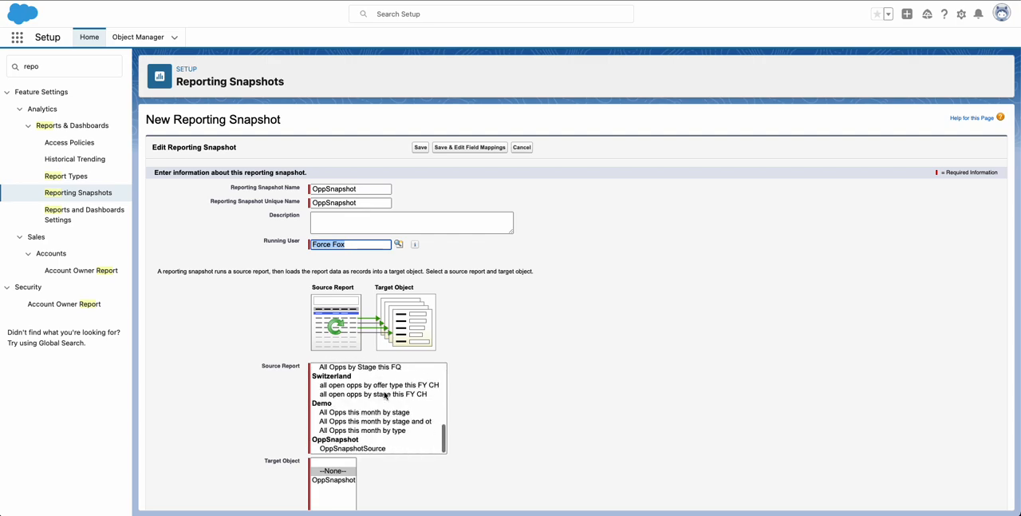
left_click(353, 450)
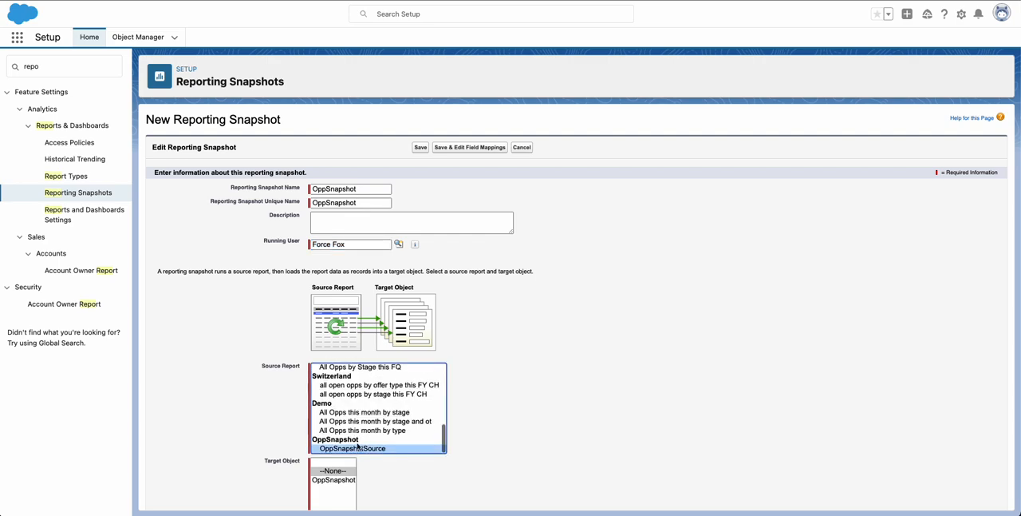
scroll(510, 425, "down", 2)
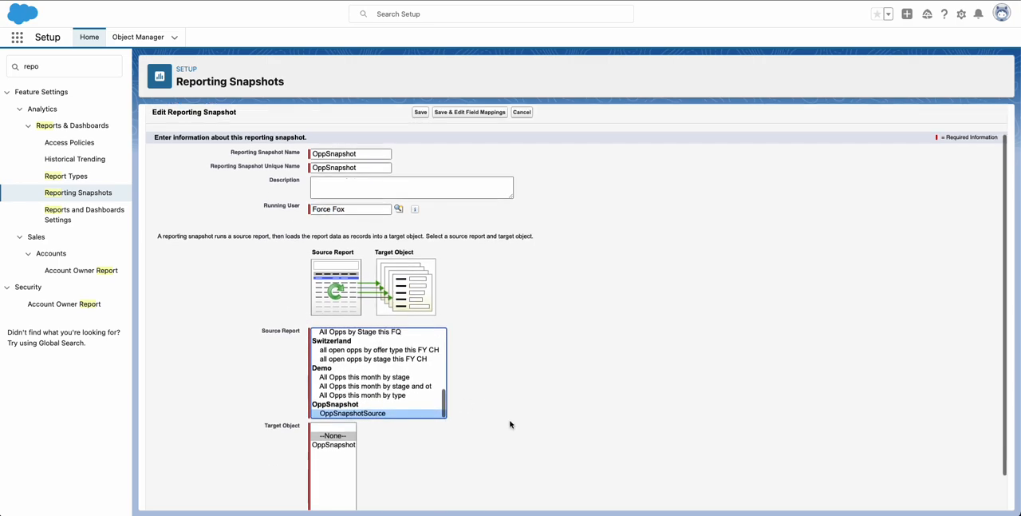
left_click(332, 415)
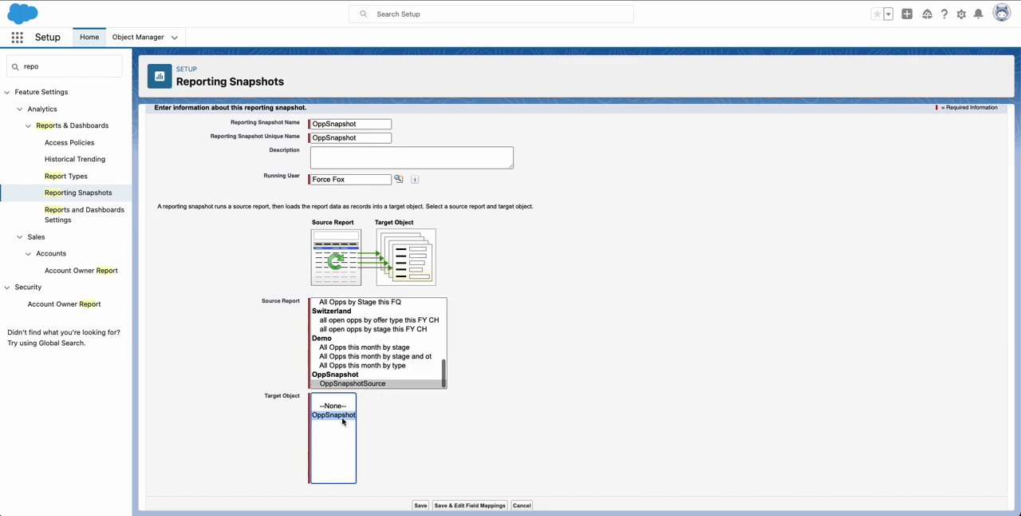
scroll(531, 346, "down", 1)
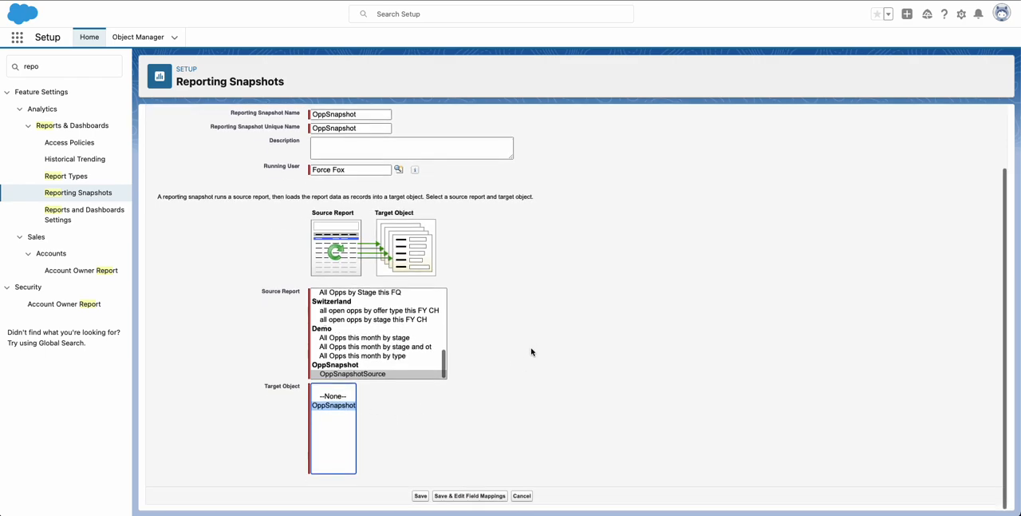
left_click(418, 498)
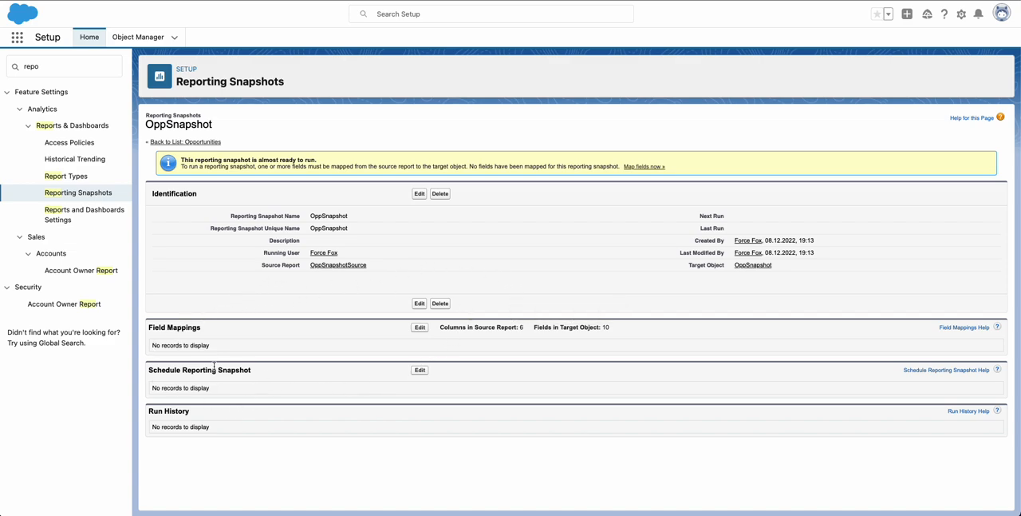
Edit the snapshot's field mappings, mapping Account Name to AccountName and Close Date to CloseDate.
left_click(420, 327)
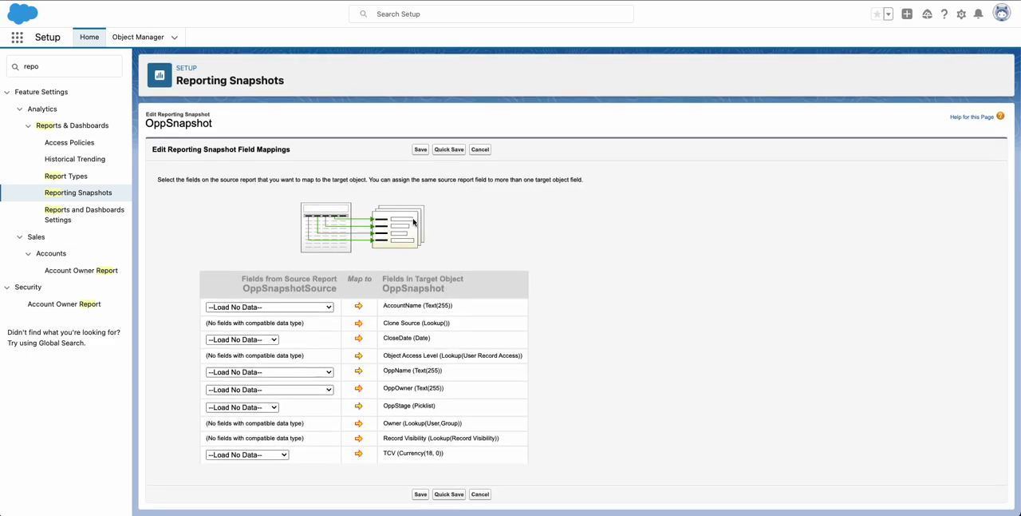
left_click(319, 311)
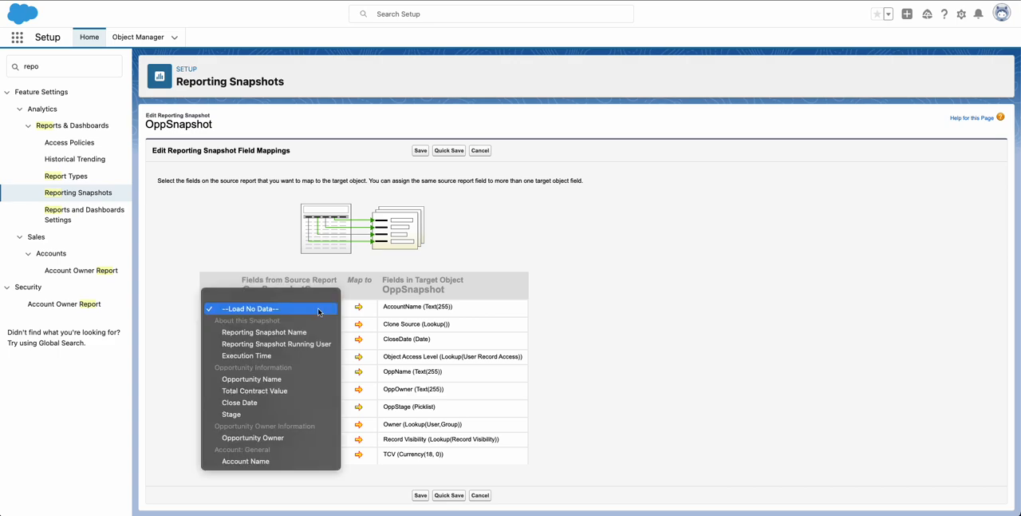
left_click(265, 461)
left_click(272, 341)
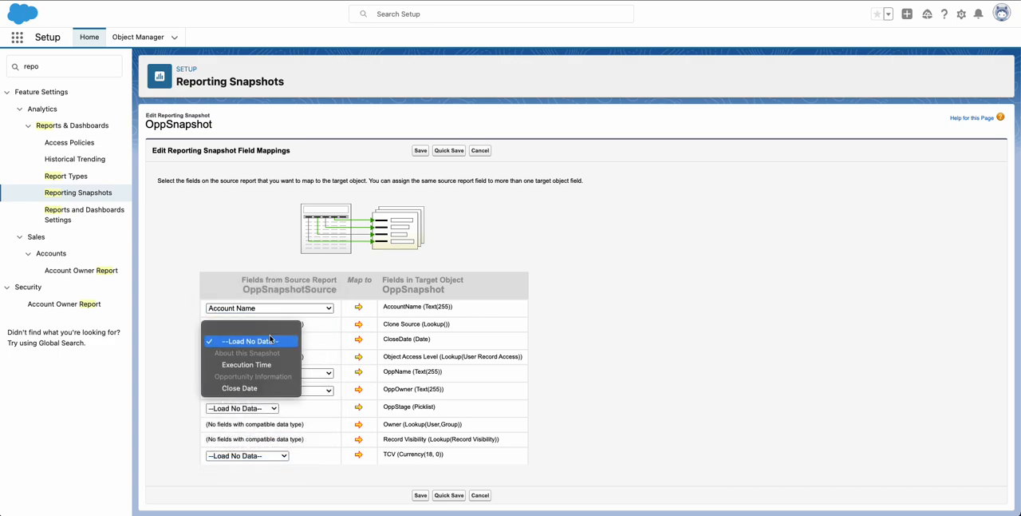
left_click(245, 389)
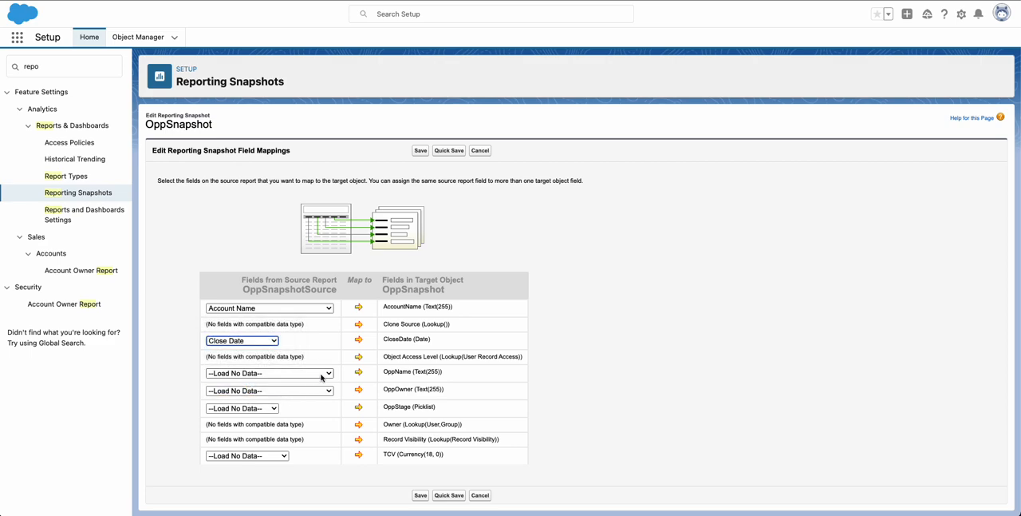
Map Opportunity Name to the OppName target field and Opportunity Owner to OppOwner.
left_click(322, 374)
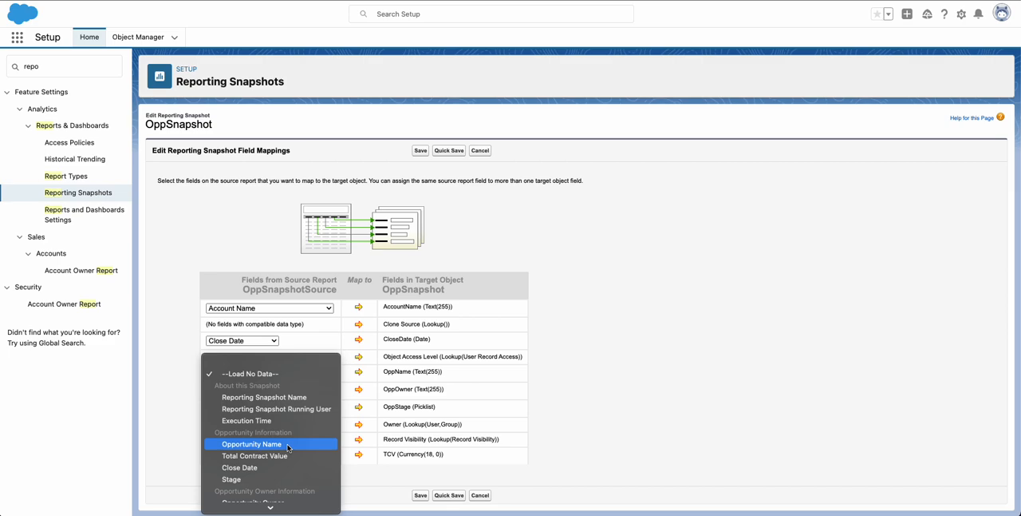
scroll(288, 448, "down", 1)
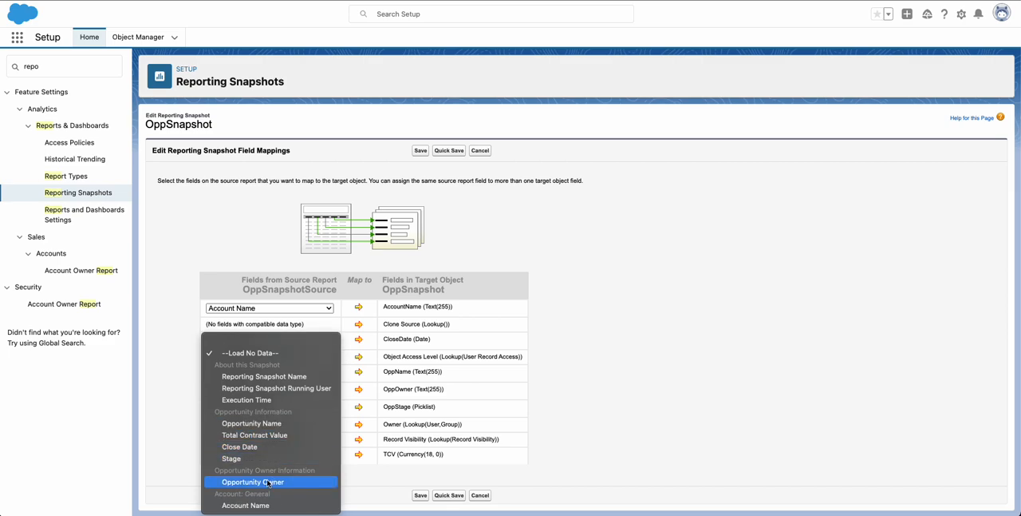
left_click(262, 424)
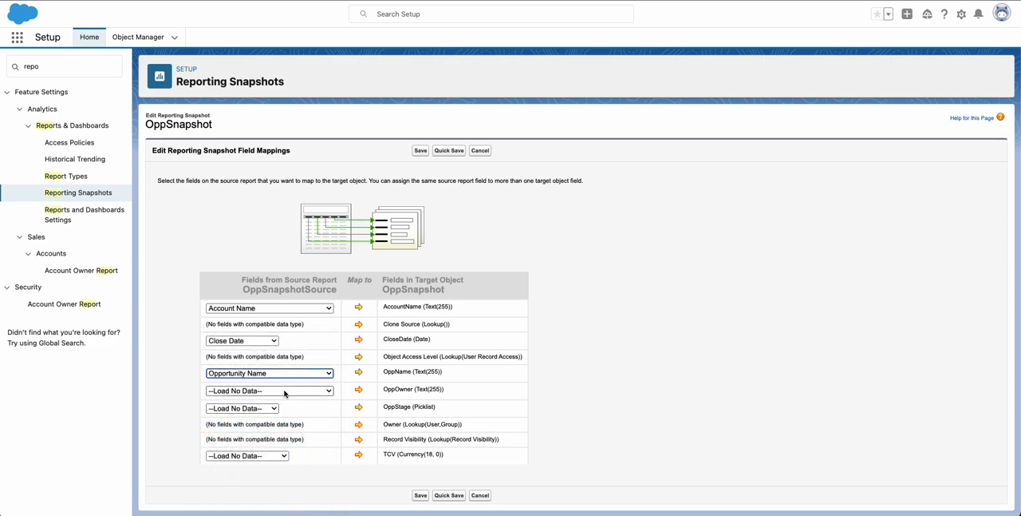
left_click(285, 391)
scroll(279, 431, "down", 2)
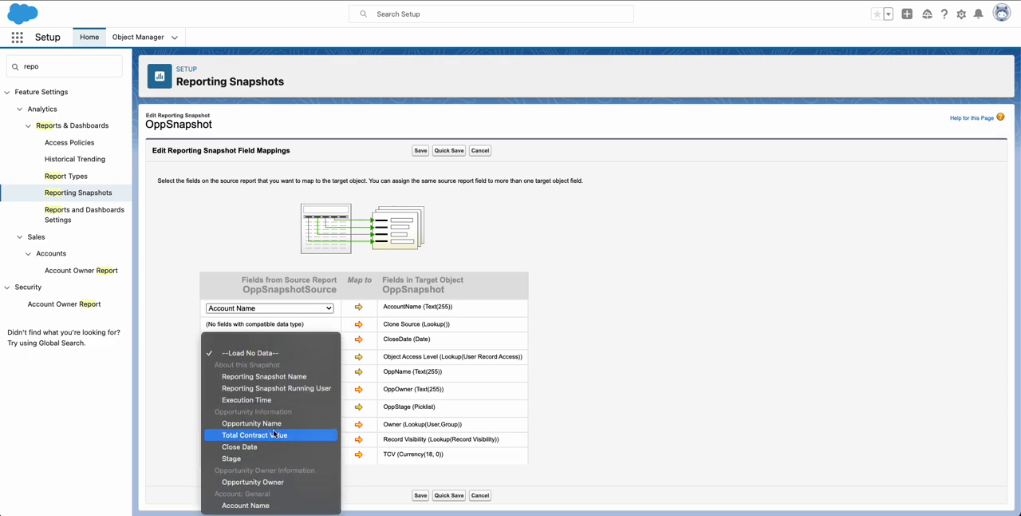
left_click(254, 481)
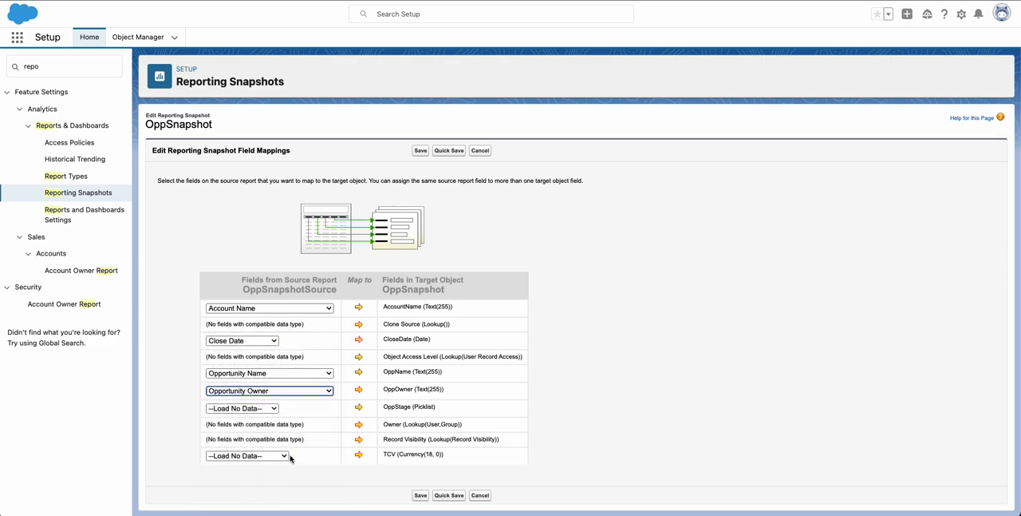
Map Stage to OppStage and Total Contract Value to TCV, and save the field mappings.
left_click(271, 410)
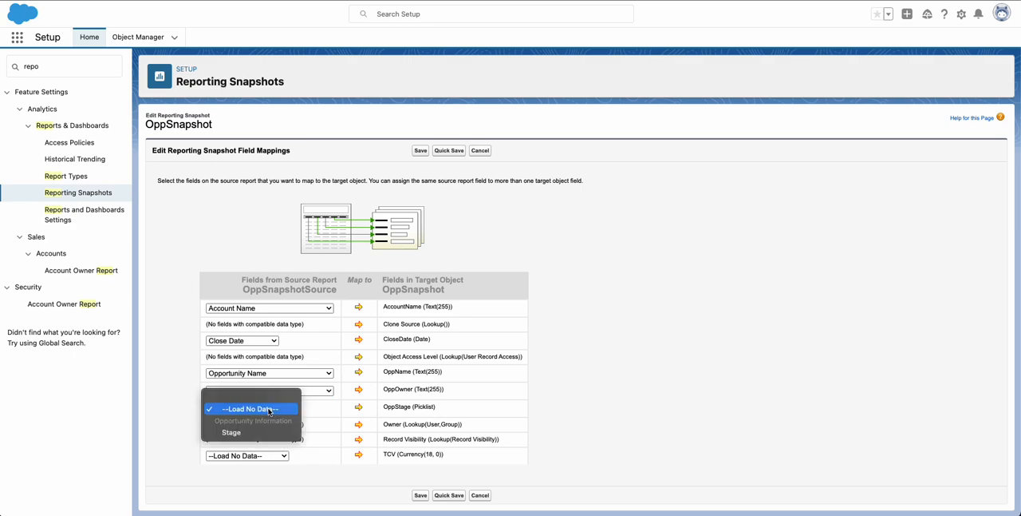
left_click(259, 436)
left_click(274, 456)
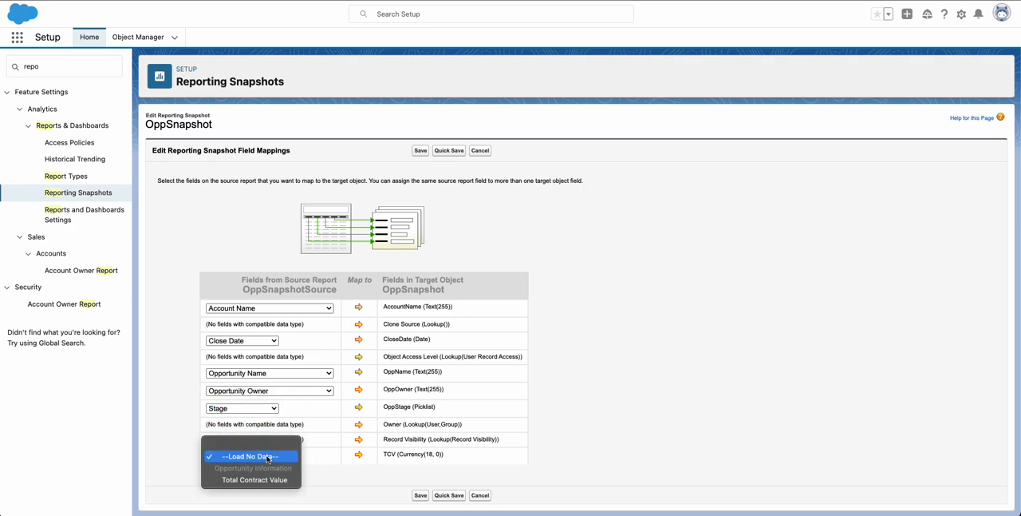
left_click(256, 479)
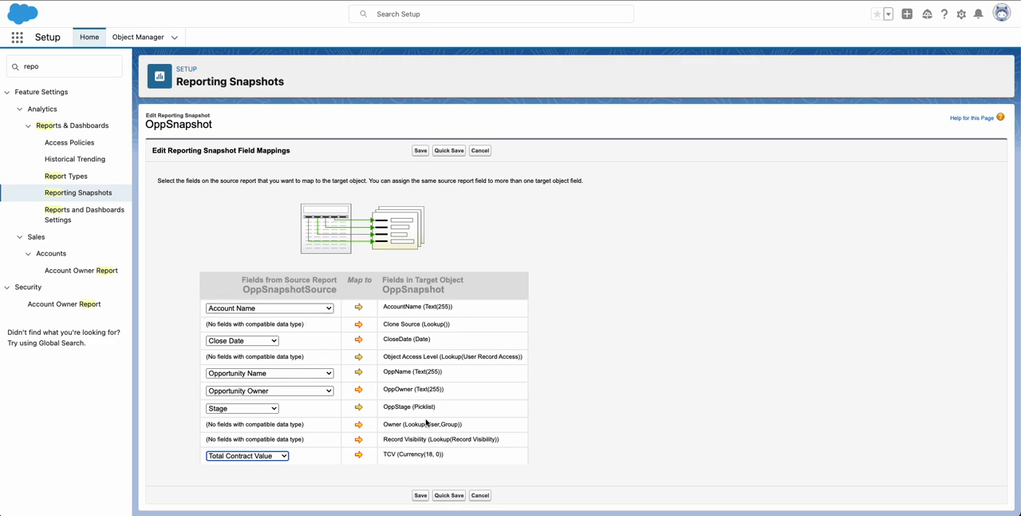
left_click(421, 494)
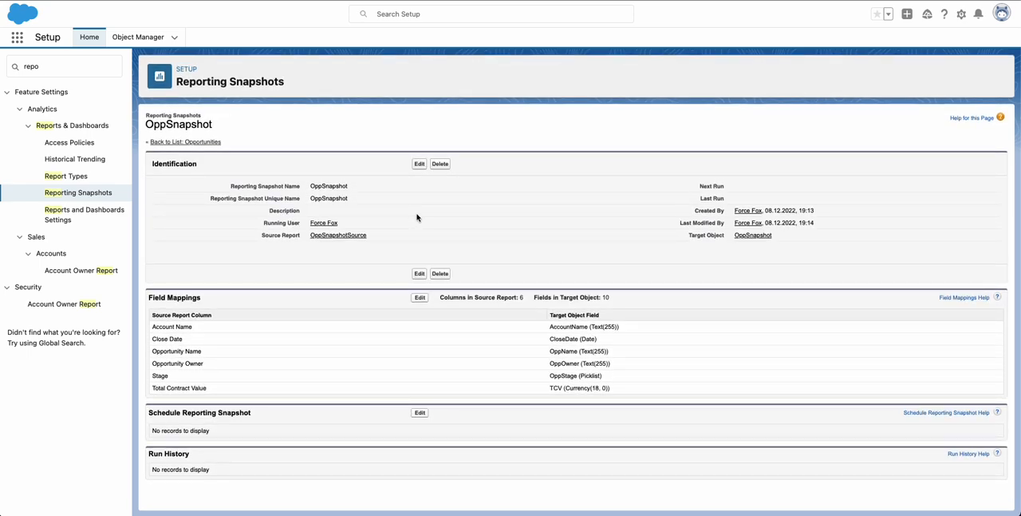
Edit the reporting snapshot's schedule and turn off emailing the snapshot to yourself and to others.
left_click(419, 412)
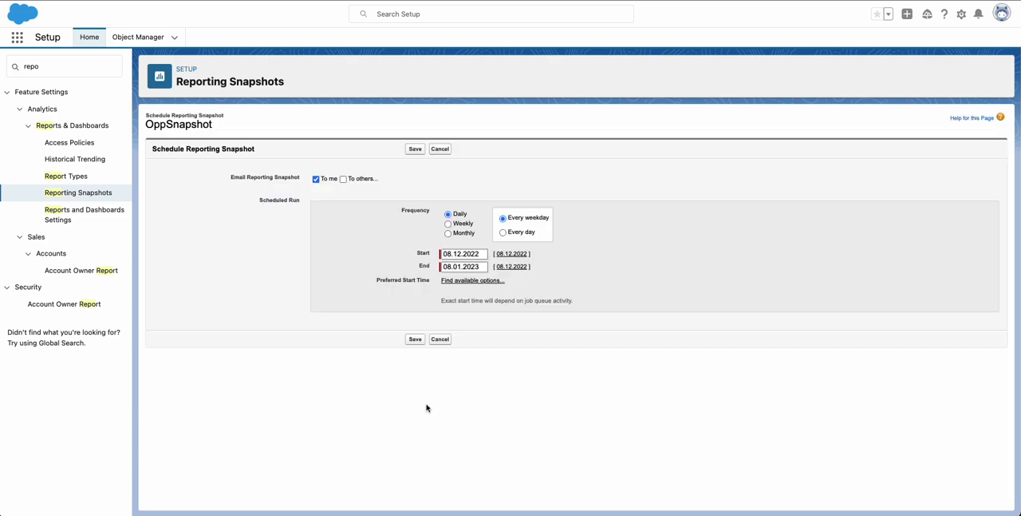
left_click(343, 179)
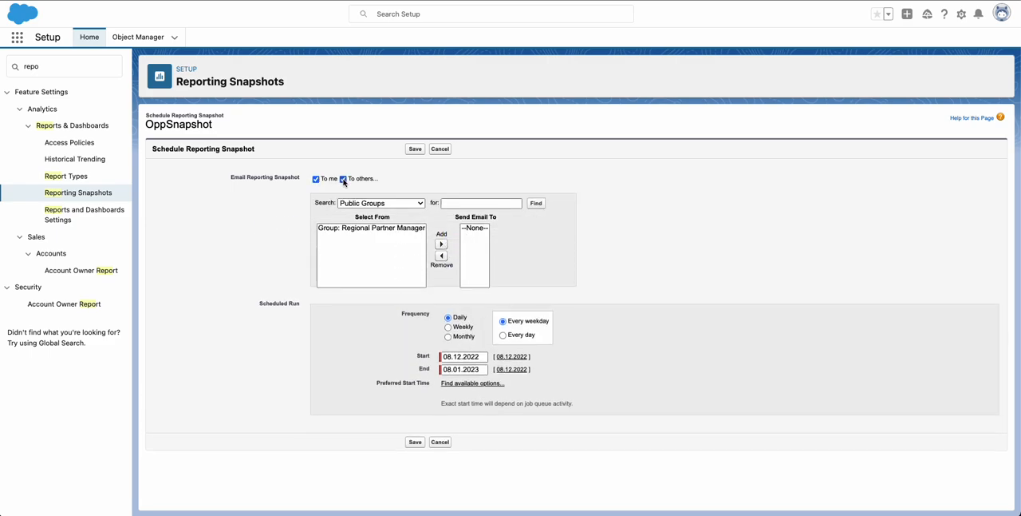
left_click(343, 178)
left_click(316, 180)
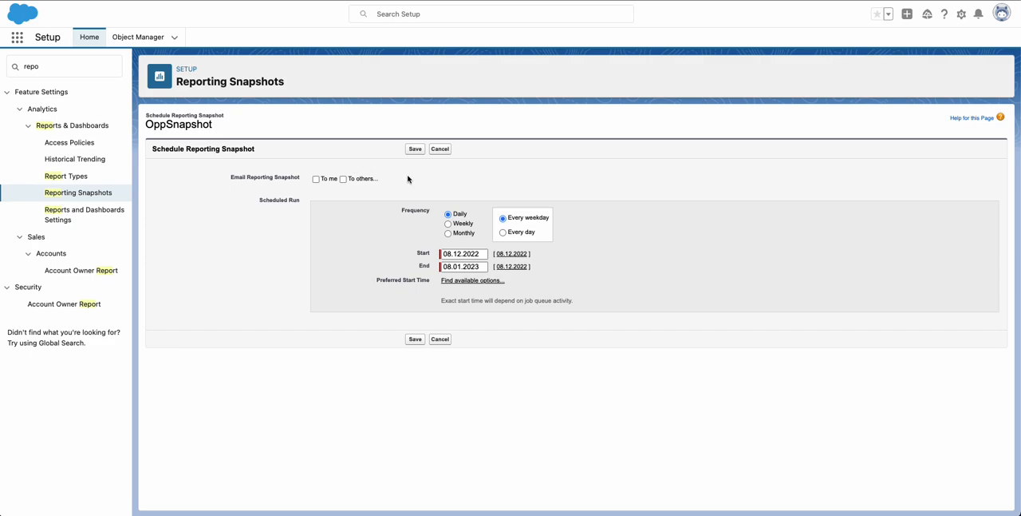
left_click(449, 224)
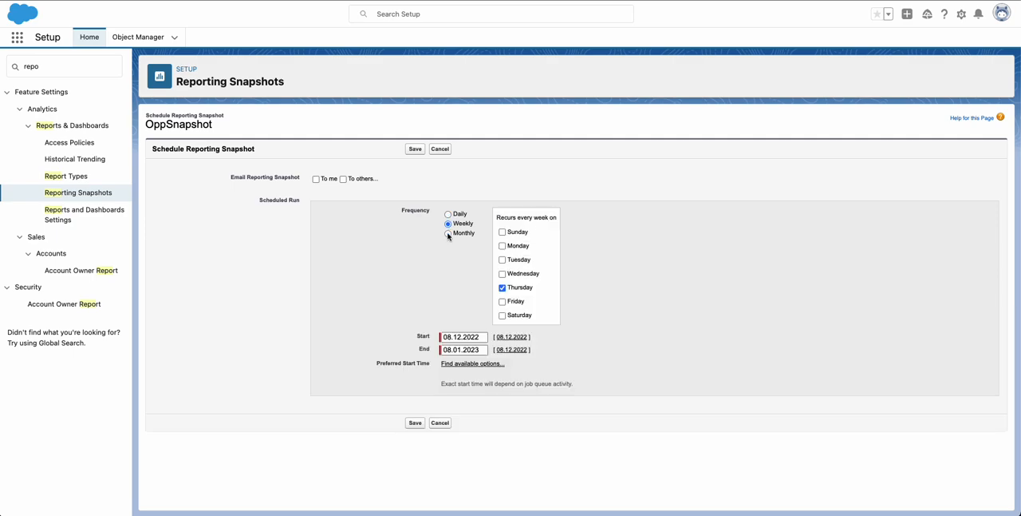
left_click(448, 233)
left_click(449, 214)
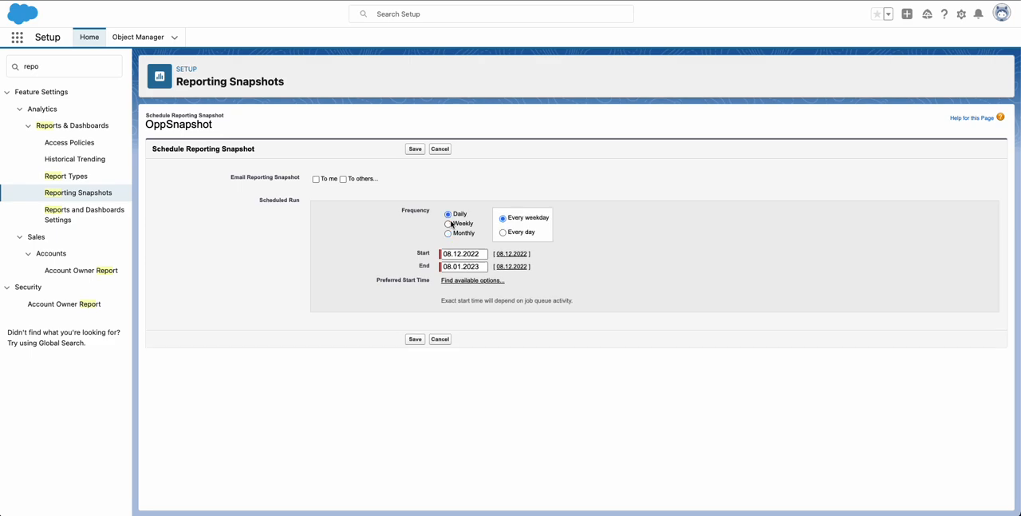
left_click(448, 223)
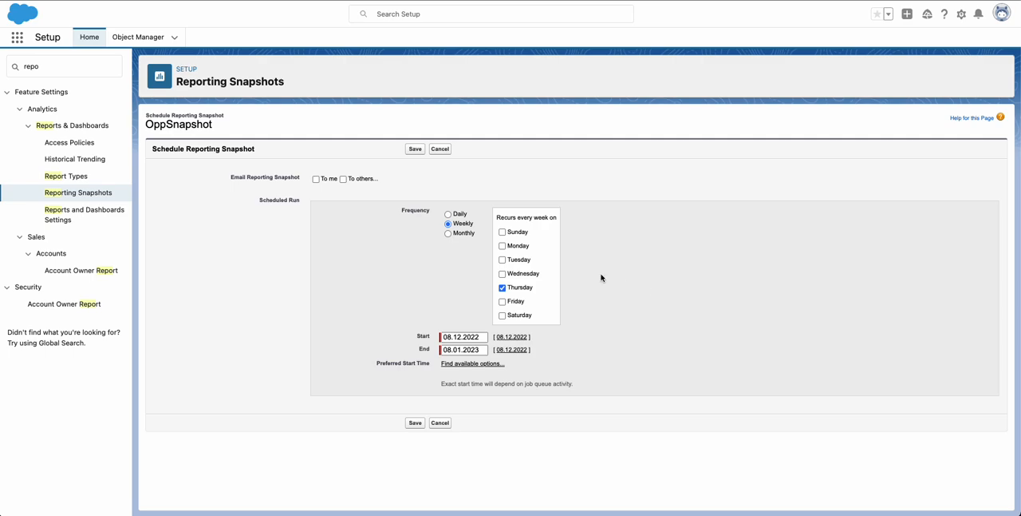
Schedule the snapshot to run daily, every day, with a preferred start time of 02:00, and save the schedule.
left_click(448, 214)
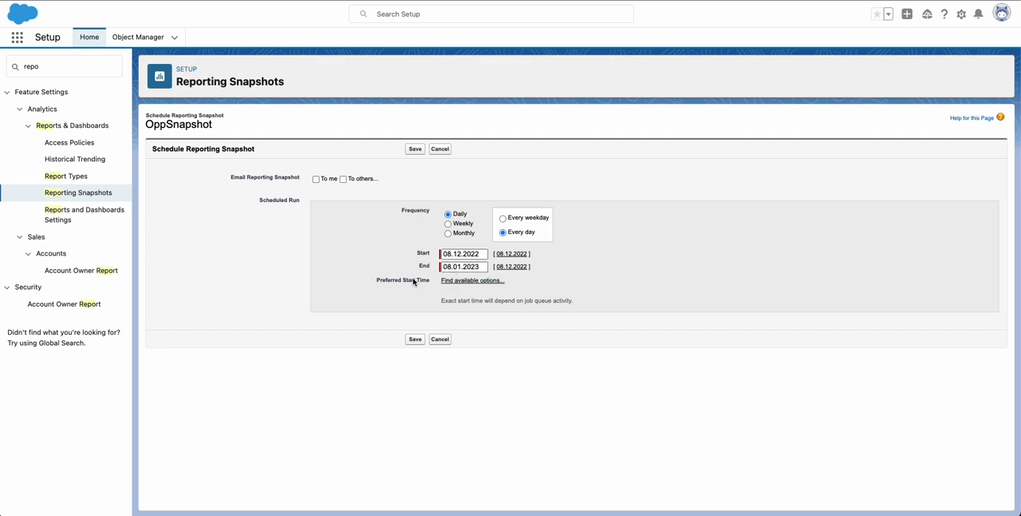
left_click(462, 283)
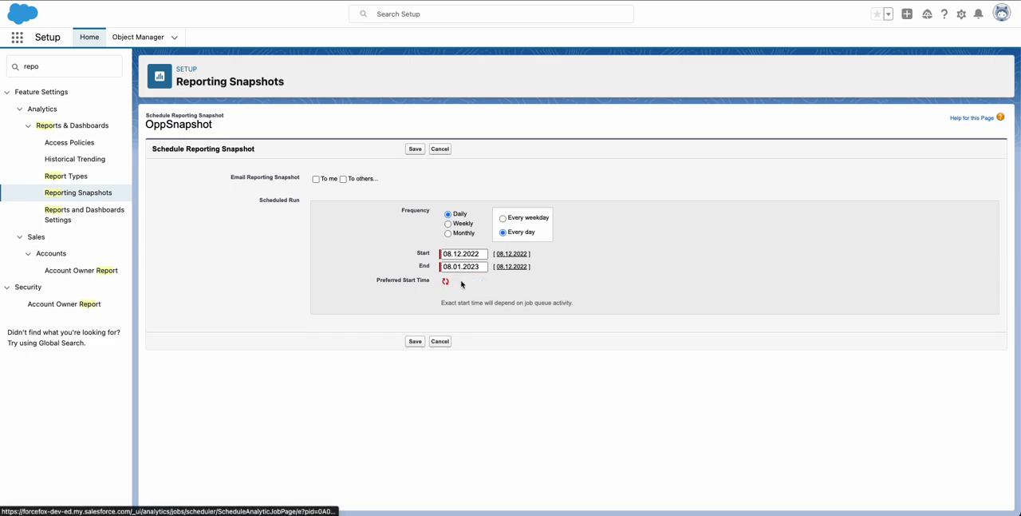
left_click(462, 283)
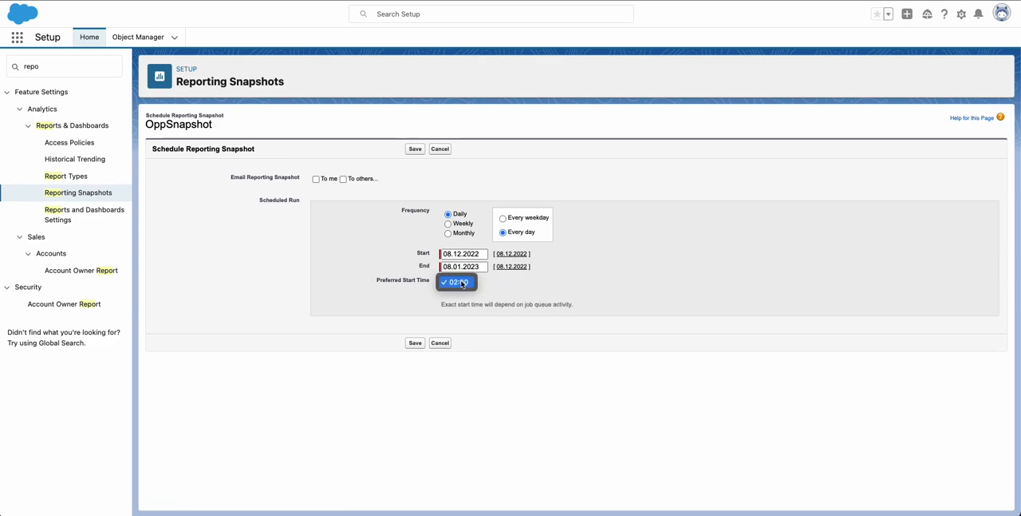
left_click(554, 285)
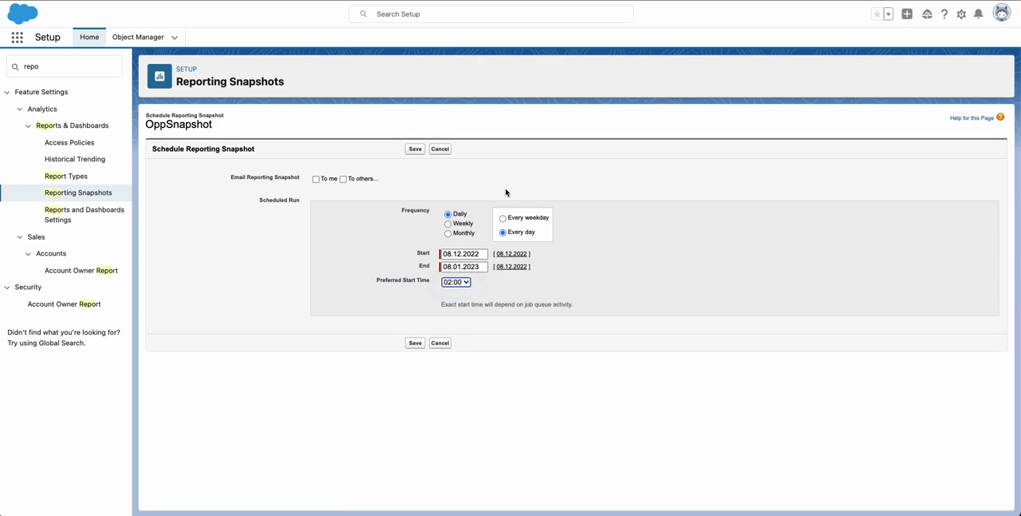
left_click(466, 284)
left_click(543, 283)
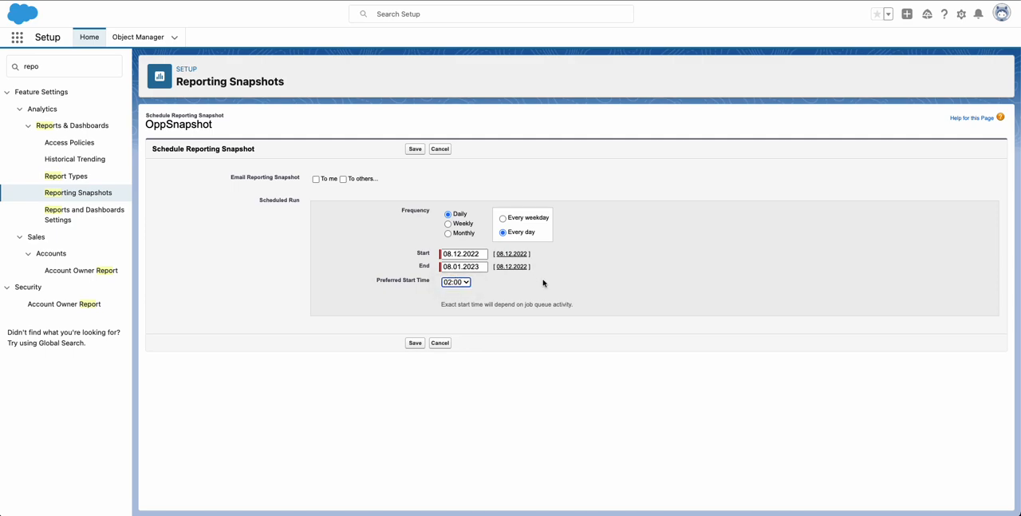
left_click(416, 150)
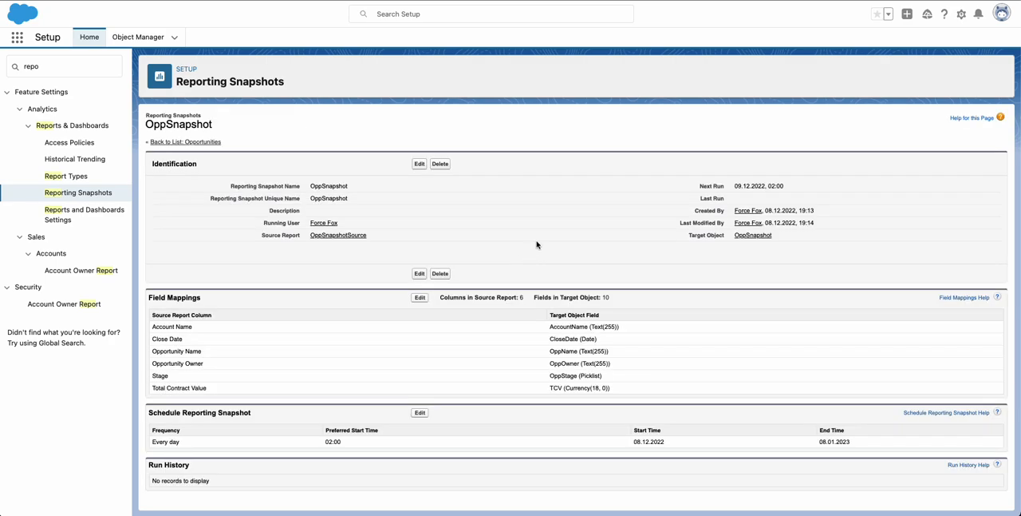
Go to the Reports area and start a new report with the OppSnapshots type from the Other Reports category.
scroll(538, 245, "down", 1)
left_click(187, 1)
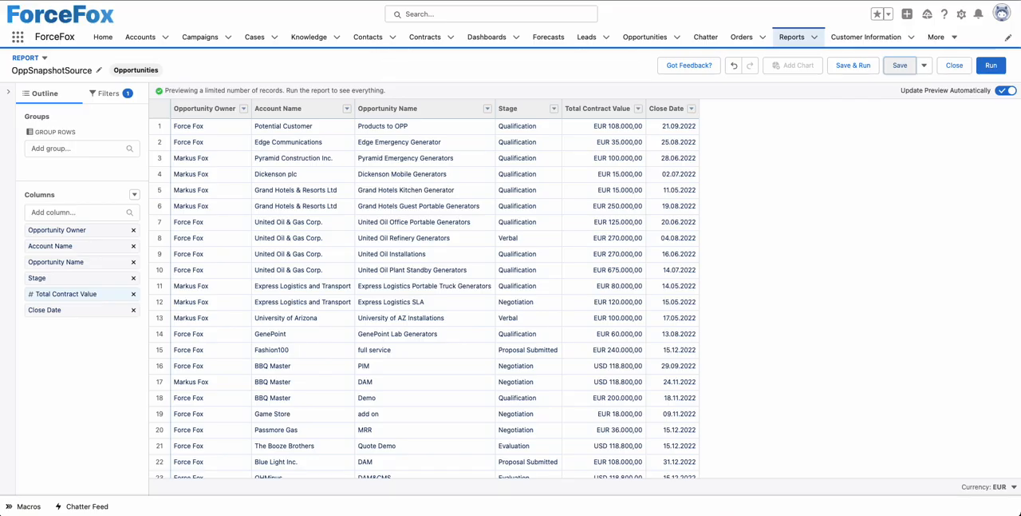
left_click(789, 40)
left_click(780, 78)
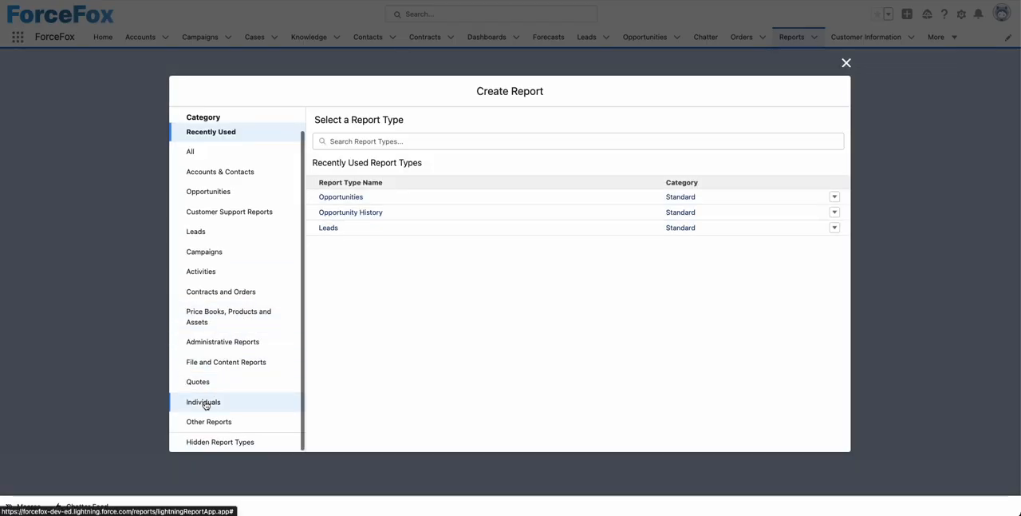
left_click(202, 424)
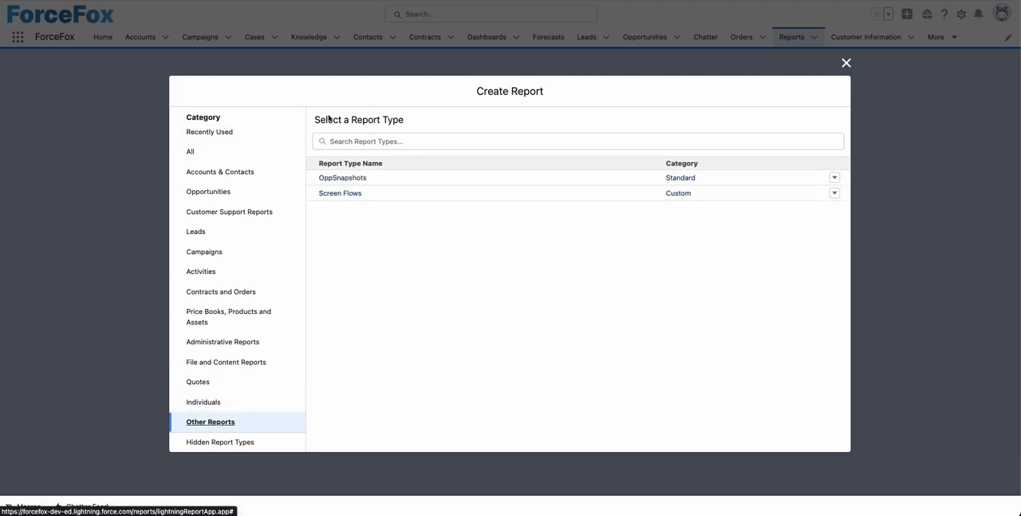
left_click(340, 179)
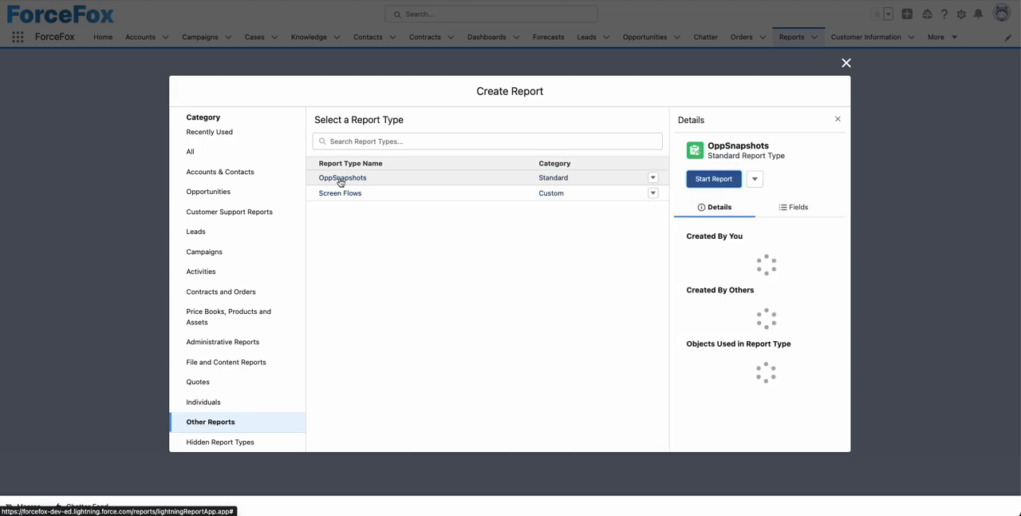
left_click(724, 186)
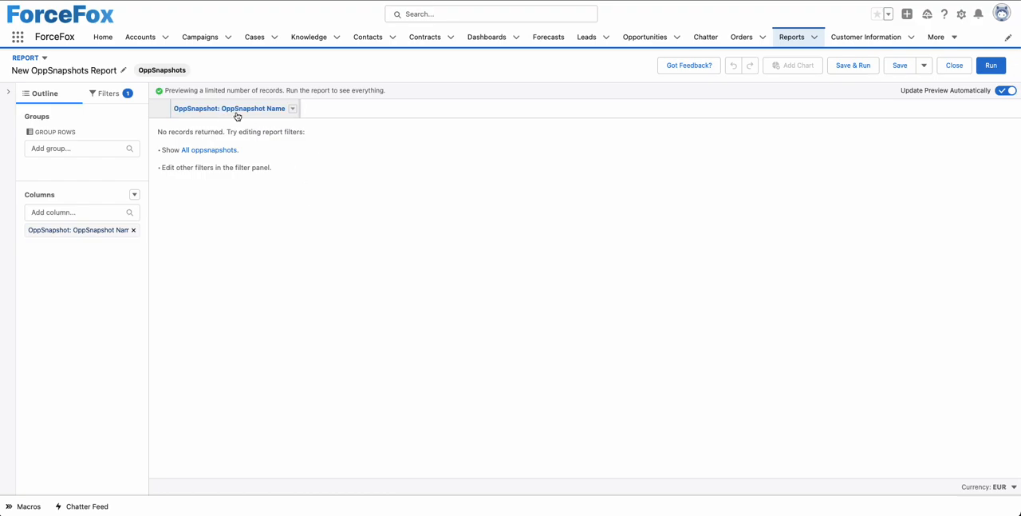
Add the OppSnapshot: ID, OppOwner, OppName and OppStage columns to the new OppSnapshots report.
left_click(94, 213)
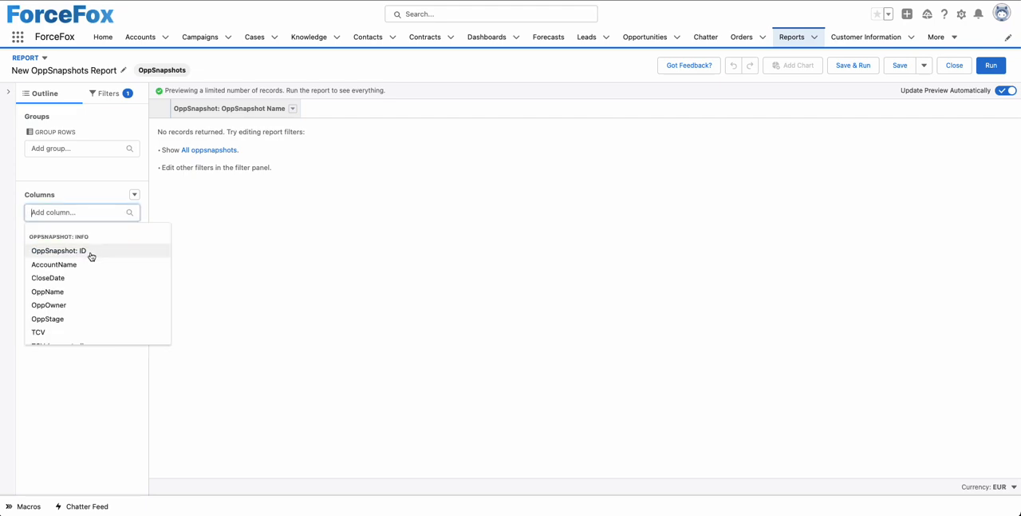
left_click(91, 252)
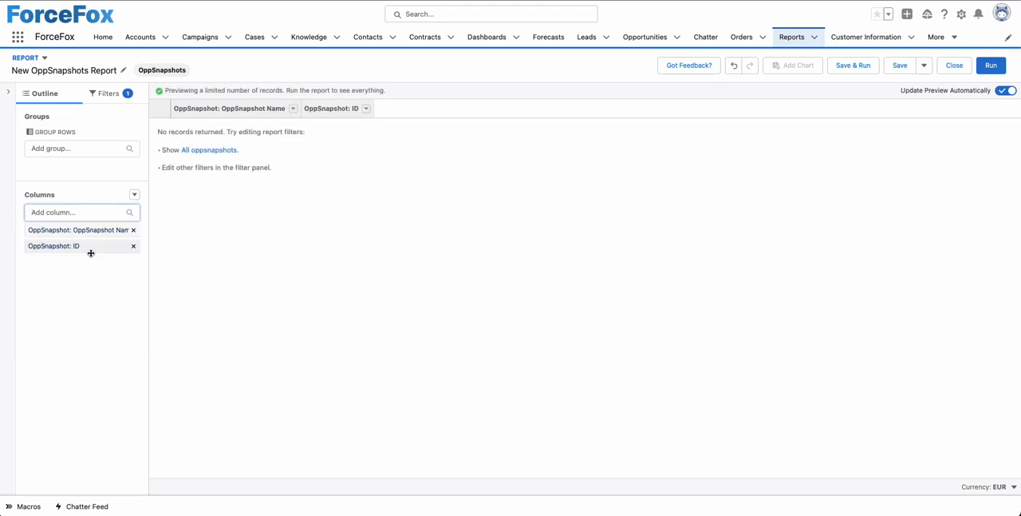
left_click(80, 211)
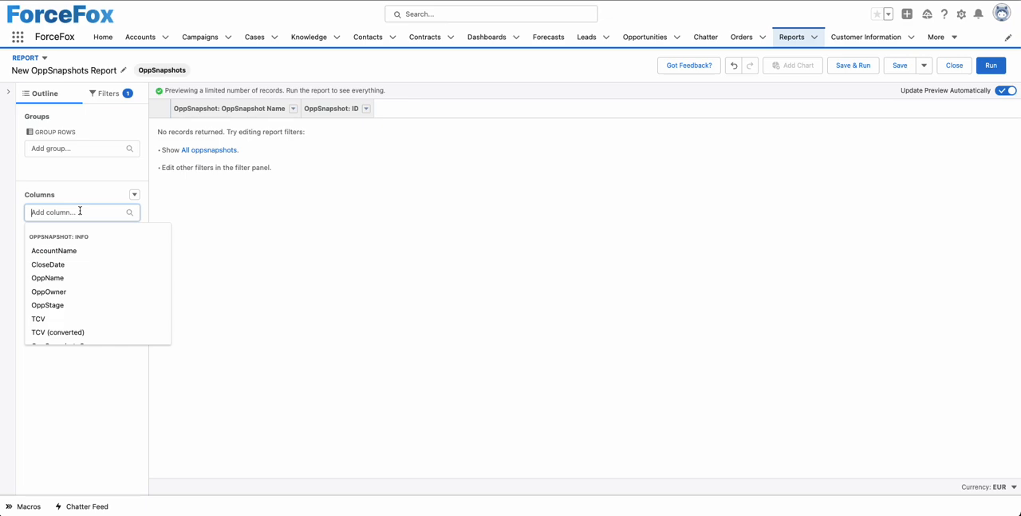
left_click(62, 291)
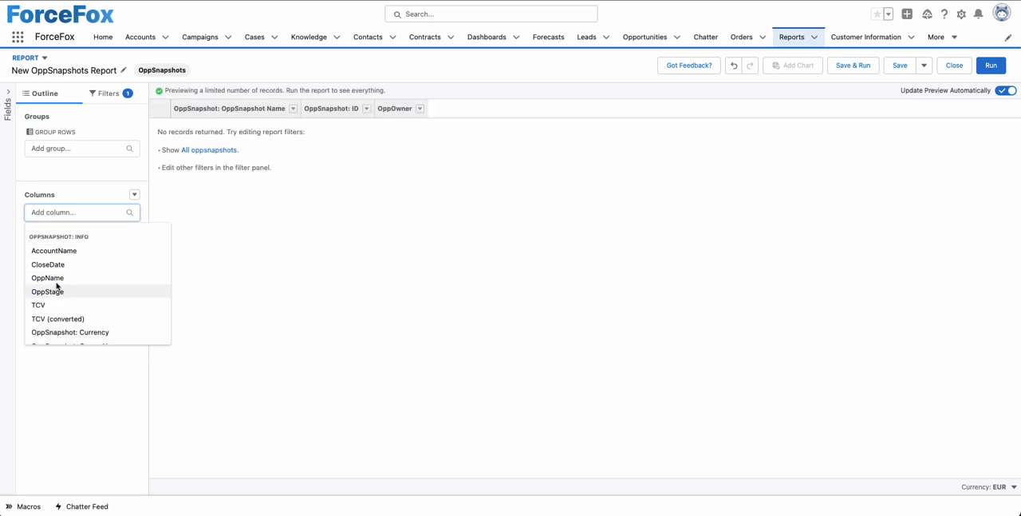
left_click(57, 279)
left_click(66, 215)
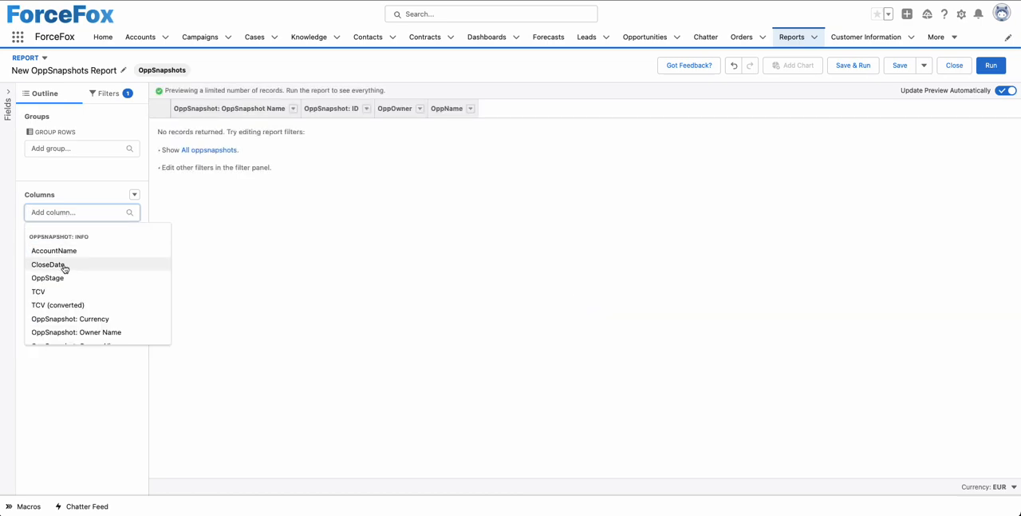
left_click(60, 278)
Add the AccountName, TCV and CloseDate columns to the OppSnapshots report.
left_click(64, 213)
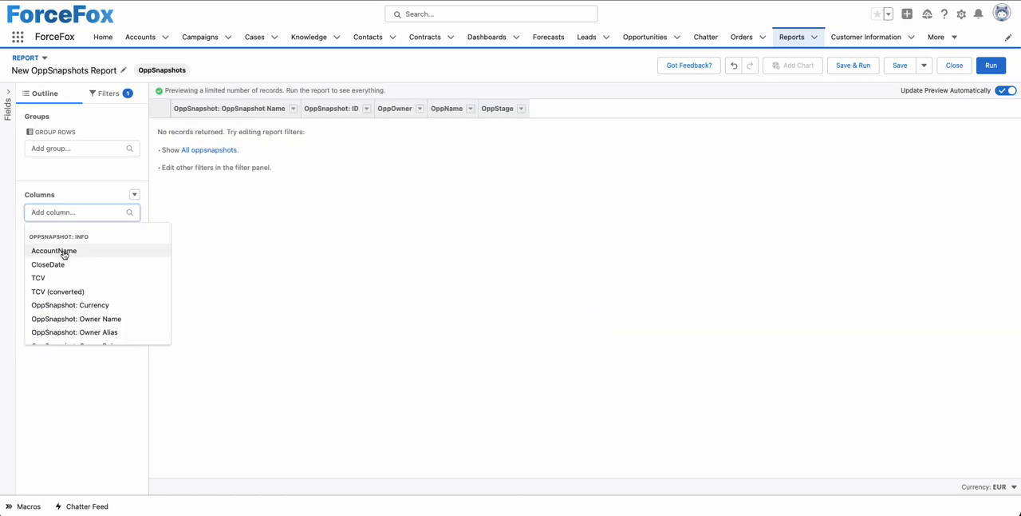
left_click(60, 251)
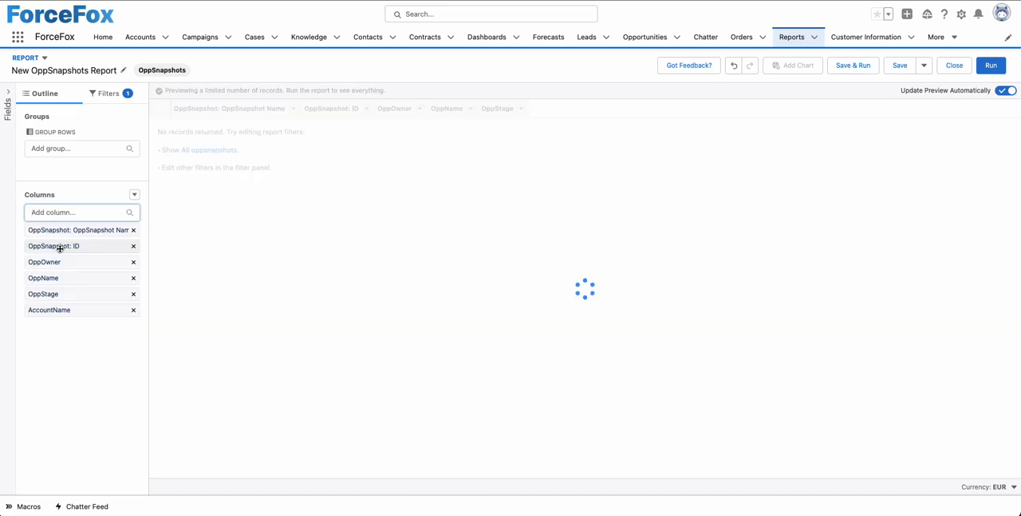
left_click(76, 214)
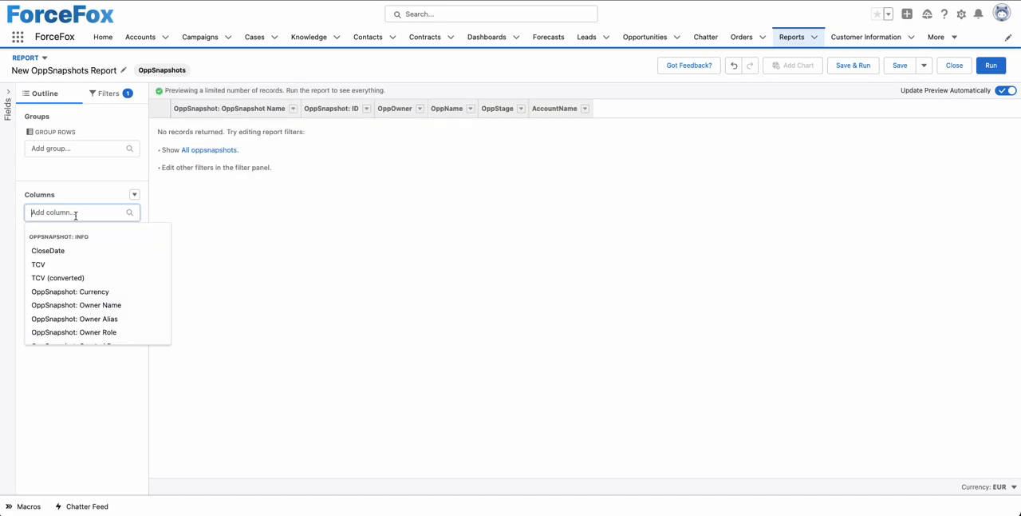
left_click(48, 267)
left_click(69, 212)
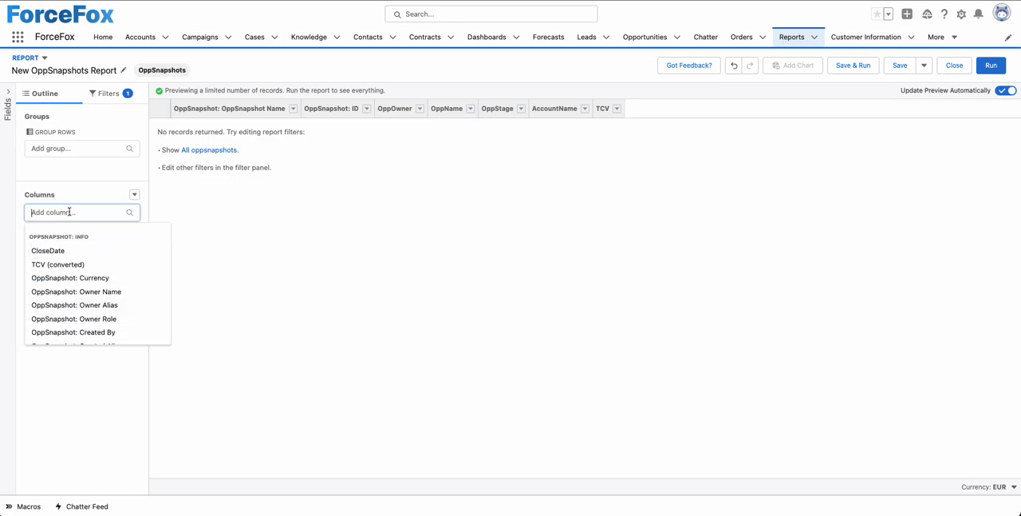
left_click(72, 256)
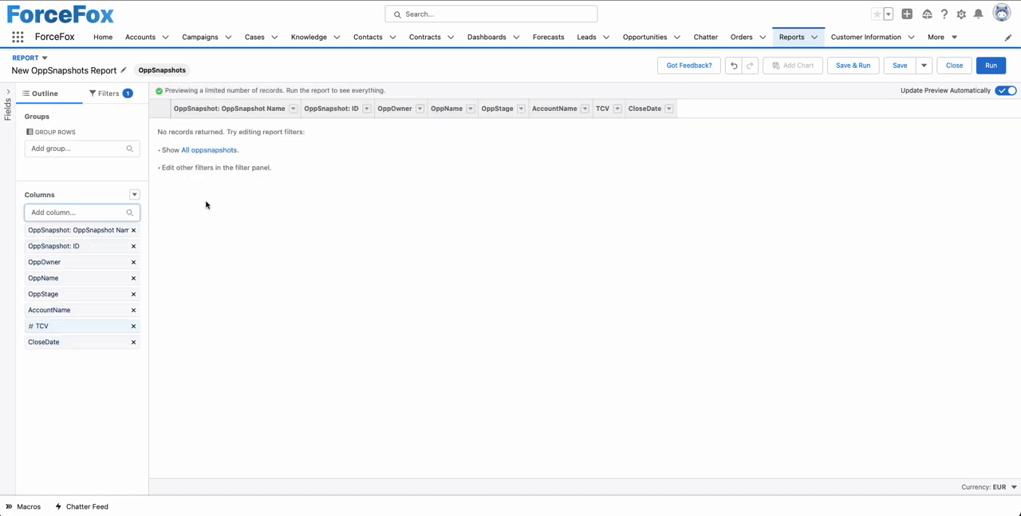
Start saving the new OppSnapshots report and name it OppSnapshotResult, letting the unique name fill in.
left_click(901, 70)
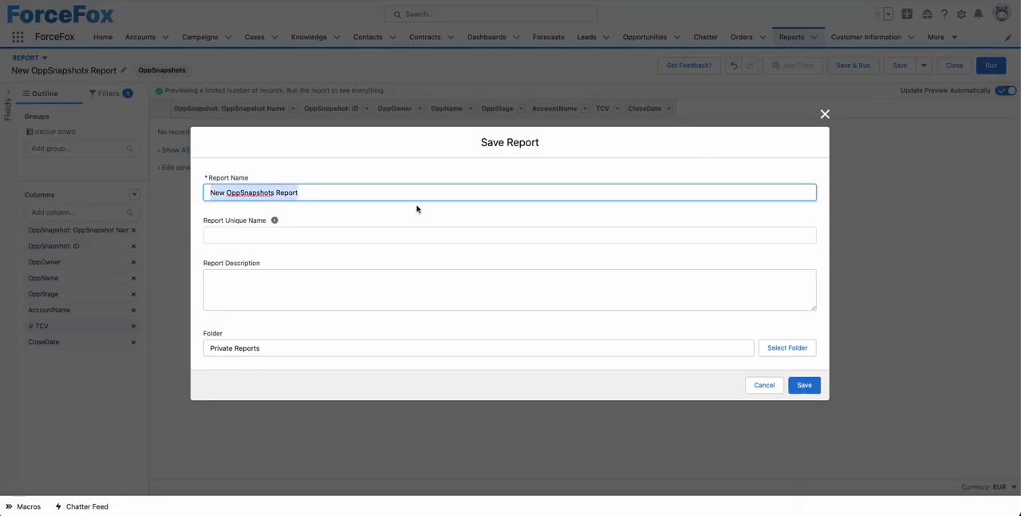
key("BackSpace")
type("O")
key("BackSpace")
type("OPP")
key("BackSpace")
key("BackSpace")
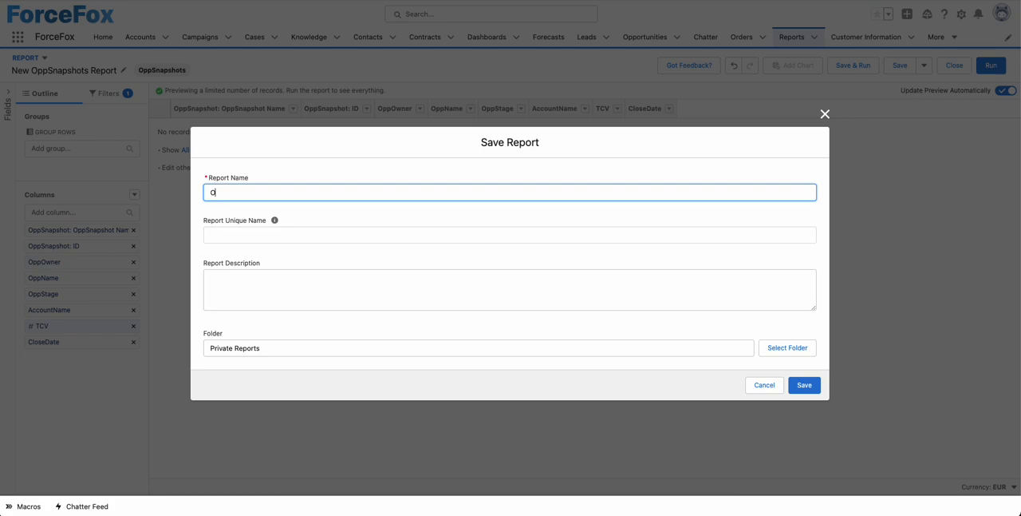
type("ppSnapshotResult")
left_click(501, 247)
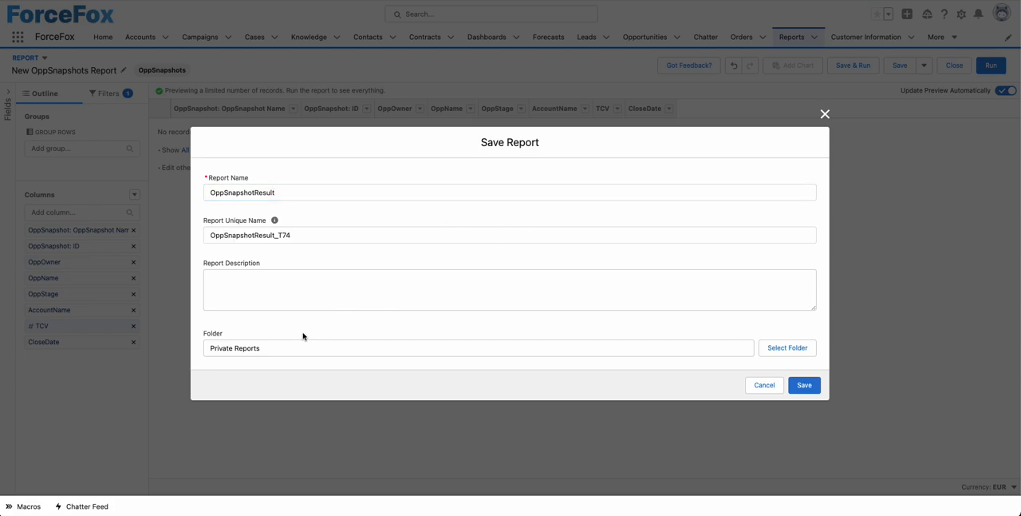
Choose the OppSnapshot folder for the report, save it, and dismiss the notification.
left_click(798, 349)
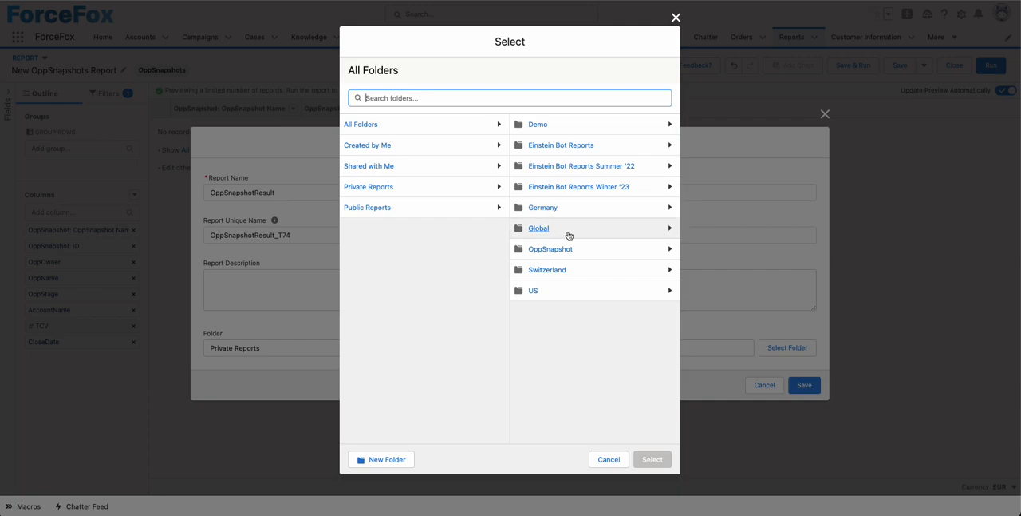
left_click(549, 249)
left_click(643, 459)
left_click(805, 385)
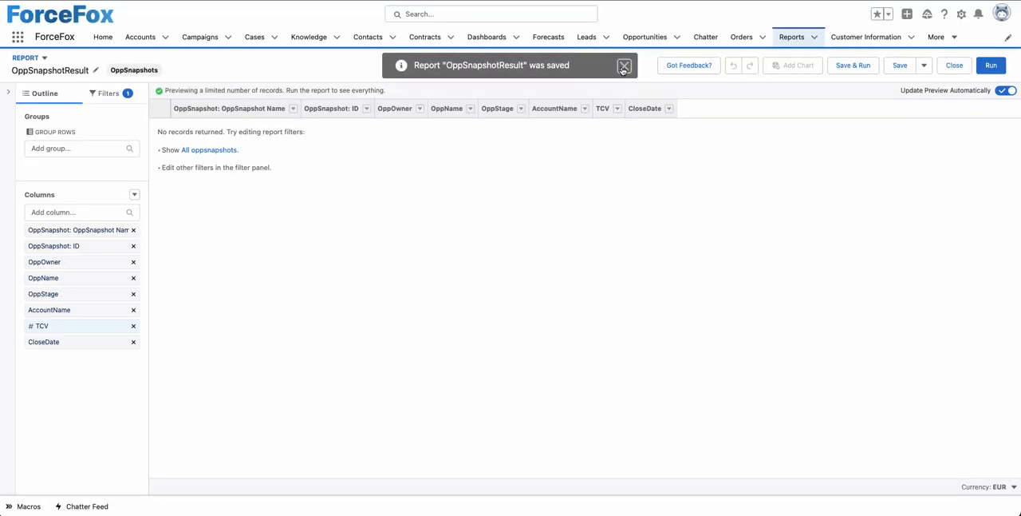
left_click(624, 65)
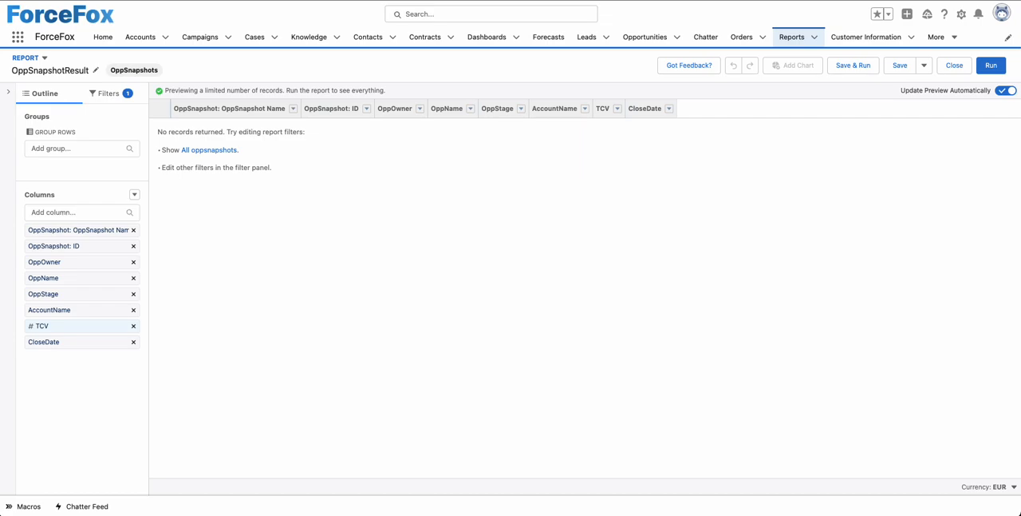
Switch to the OppSnapshot image in Preview to examine the example OppSnapResult report, and close it.
key("super+Tab")
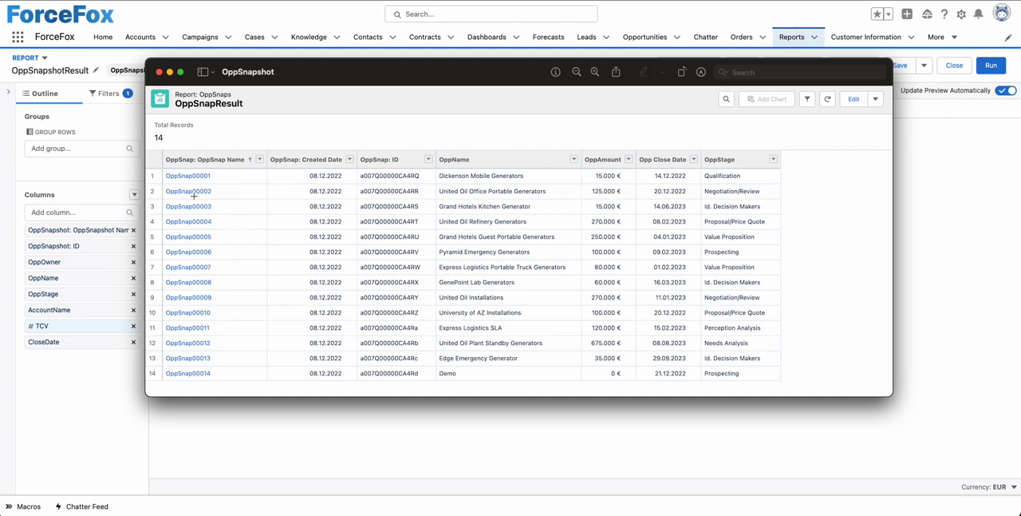
left_click(160, 72)
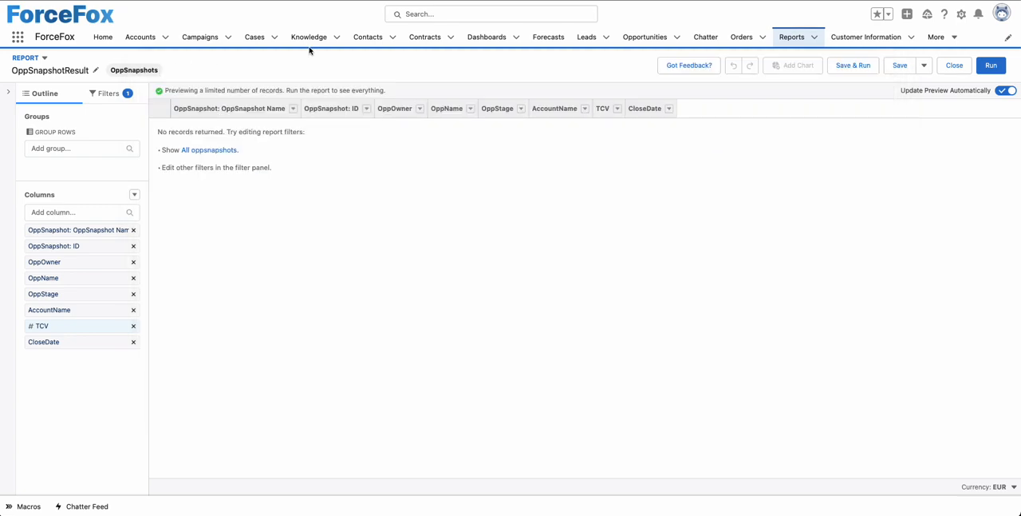